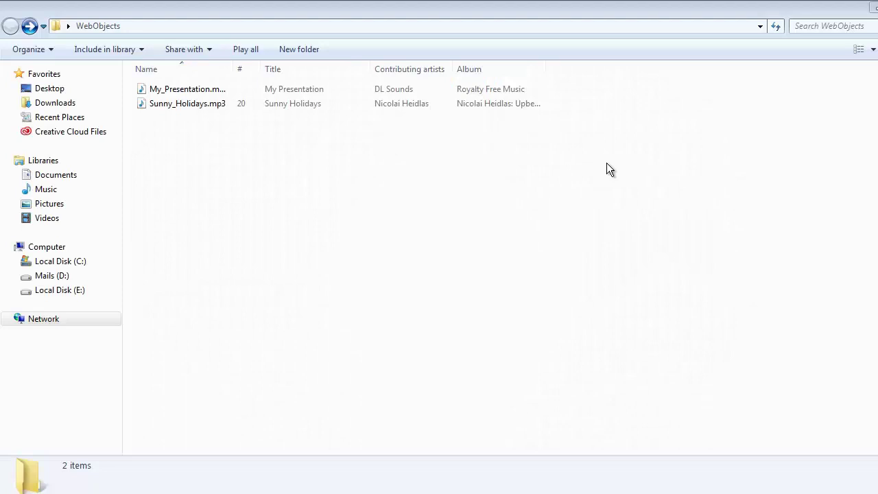
Step: Switch to Notepad++ and paste the copied background music HTML code into the empty document
left_click_drag(607, 163, 145, 78)
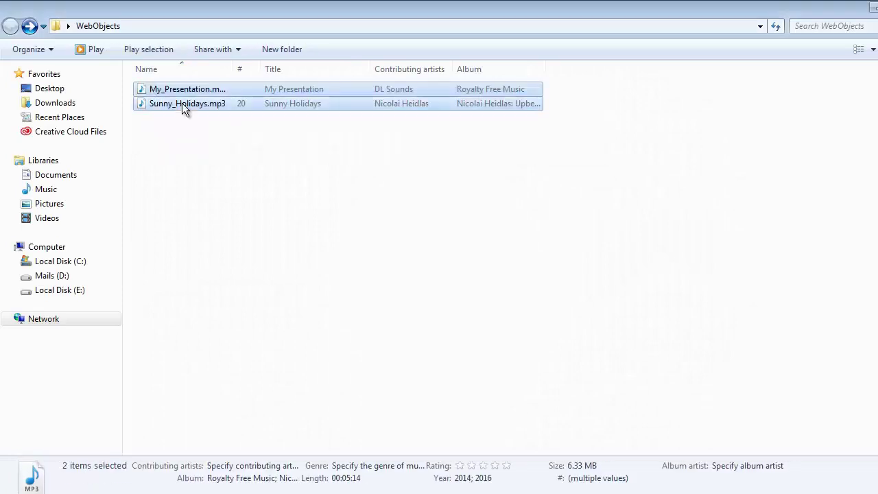
left_click(221, 215)
left_click(446, 489)
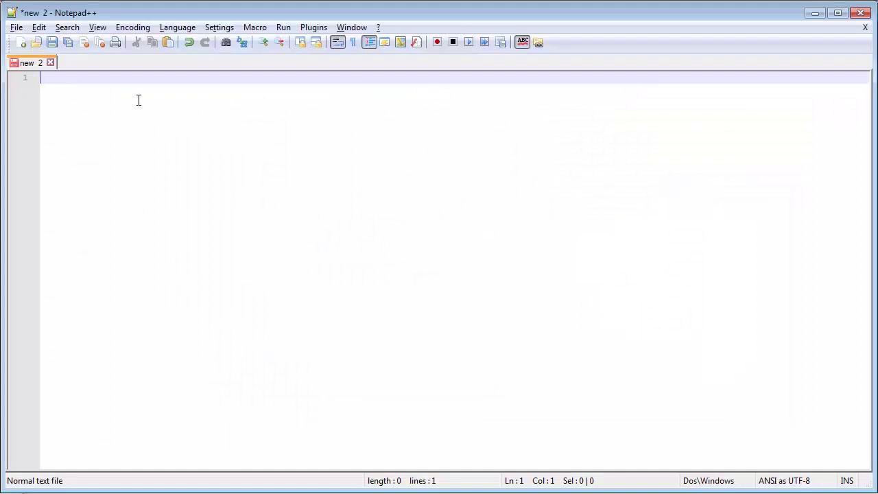
key("ctrl+v")
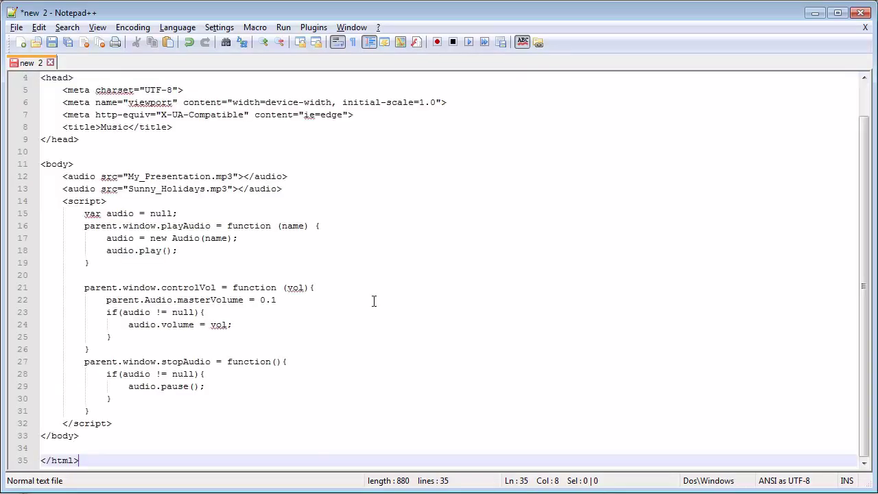
Step: Save the document as index.html in the WebObjects folder, using the All types file type
left_click(15, 27)
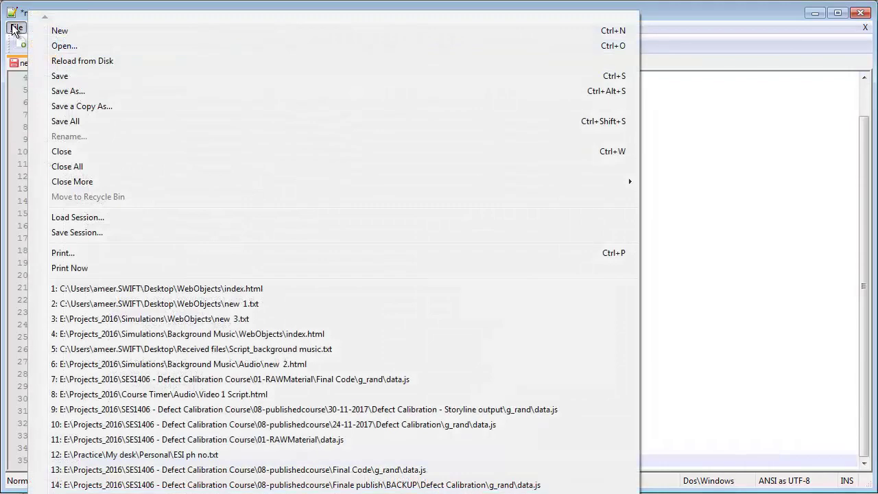
left_click(60, 92)
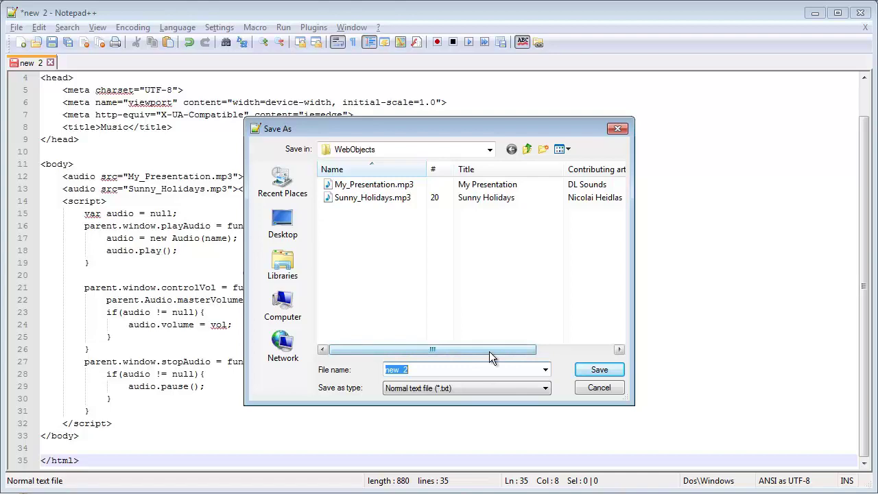
type("index.html")
left_click(498, 387)
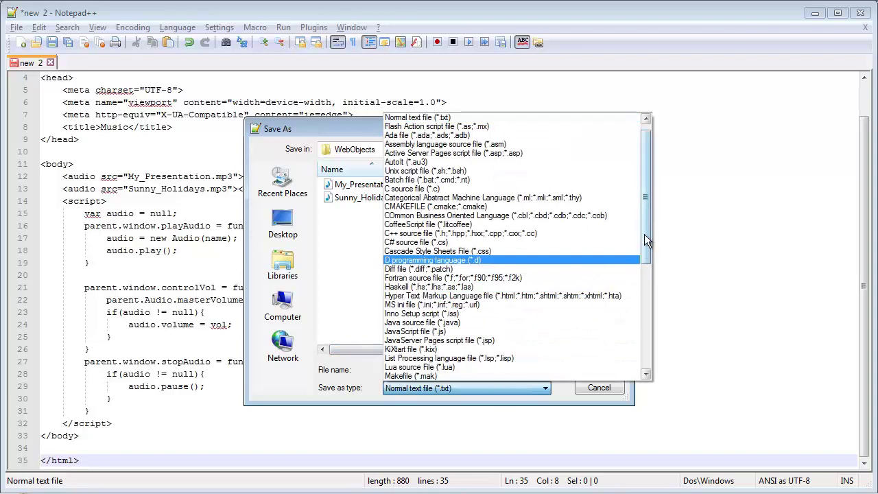
scroll(643, 234, "up", 1)
left_click(435, 115)
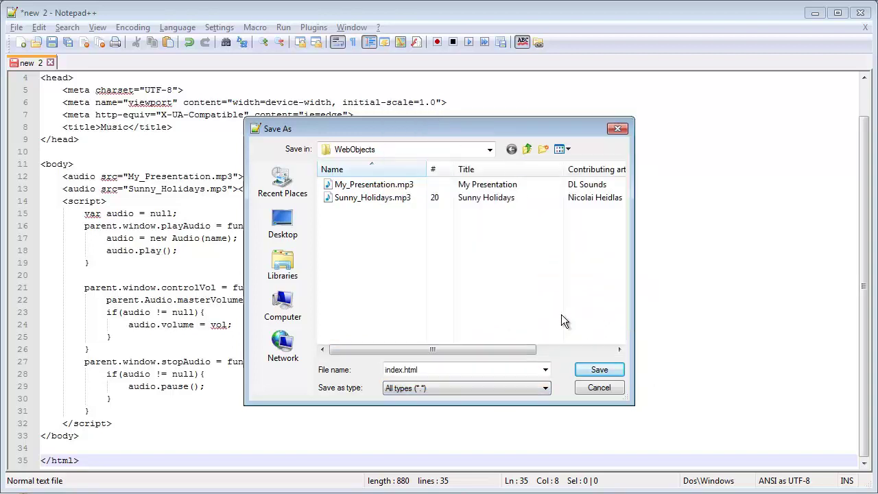
left_click(599, 370)
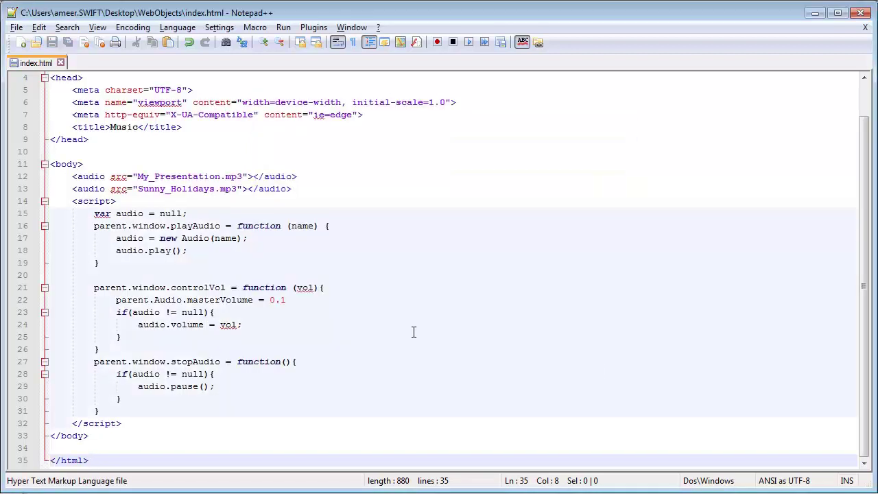
Step: Switch to Articulate Storyline and insert the Background Music\WebObjects folder as an in-slide web object on the Dummy Screen slide
left_click(410, 492)
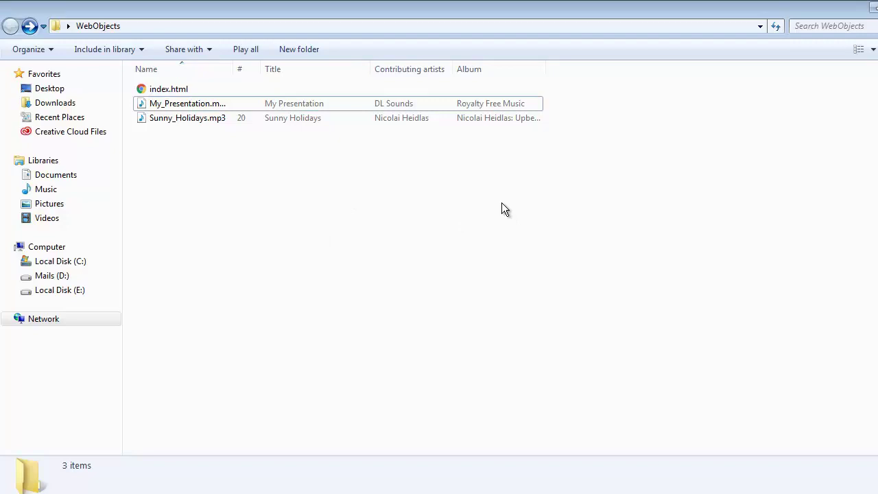
key("alt+Tab")
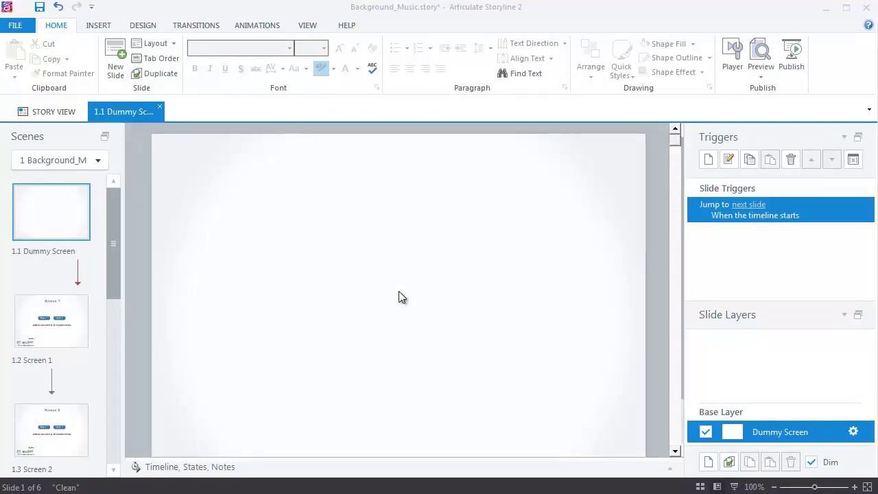
left_click(98, 25)
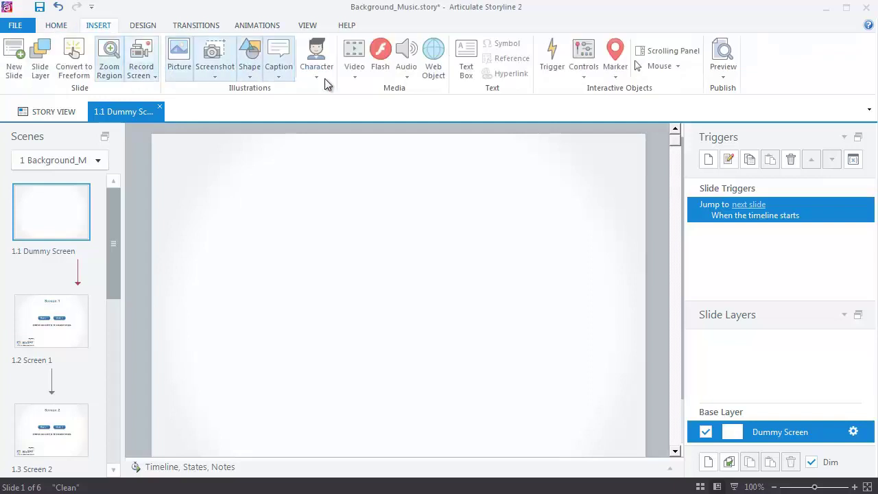
left_click(432, 68)
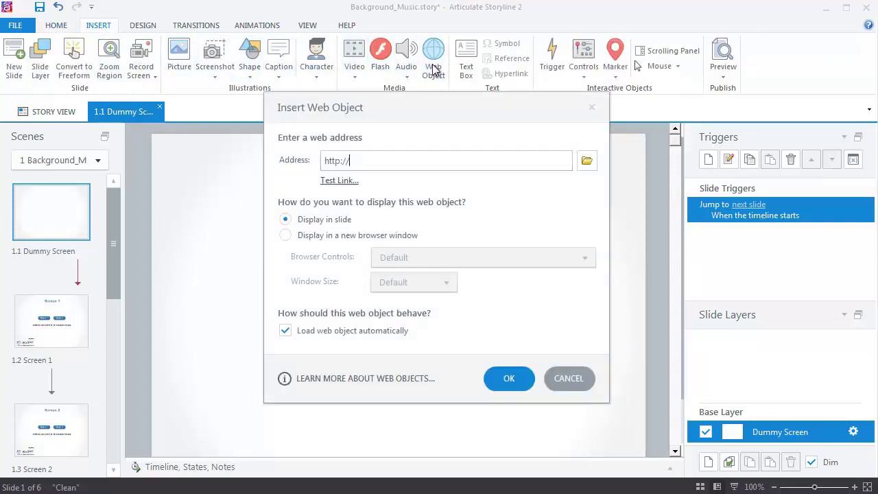
left_click(586, 158)
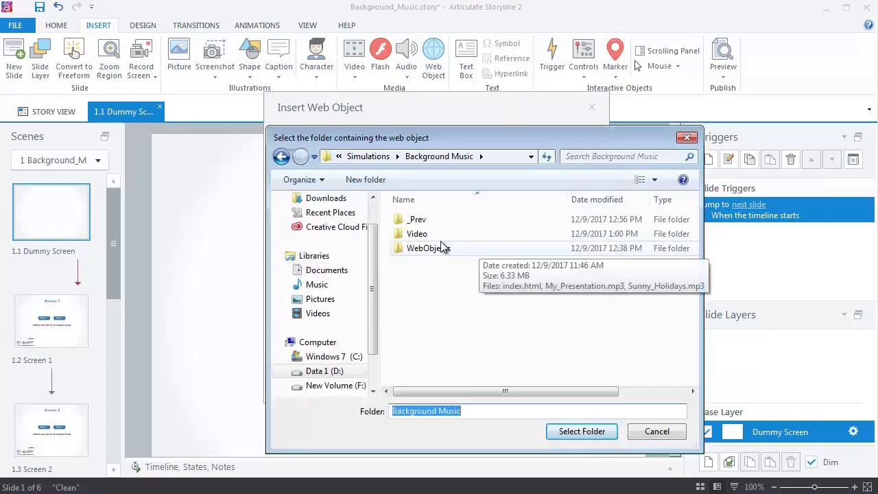
left_click(442, 250)
double_click(442, 248)
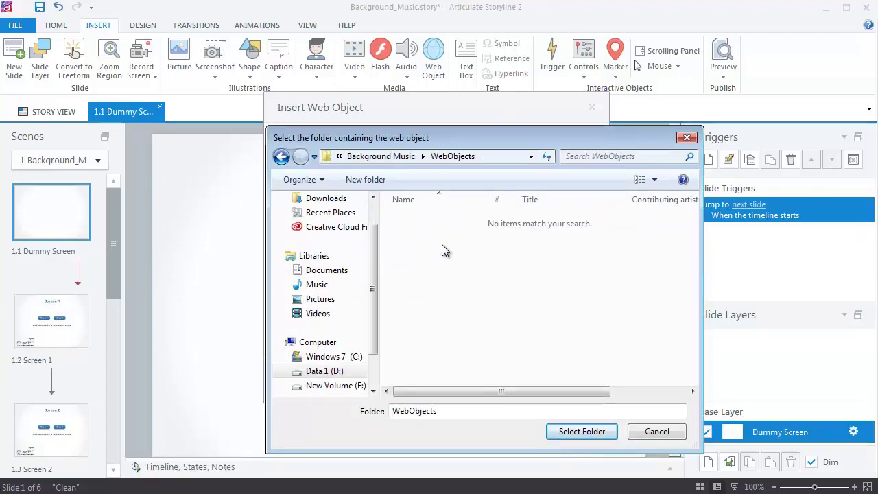
left_click(584, 433)
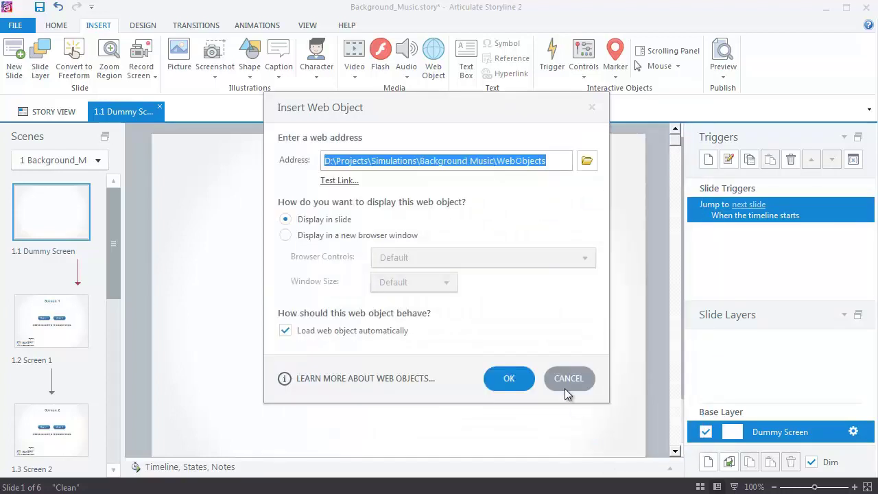
left_click(509, 377)
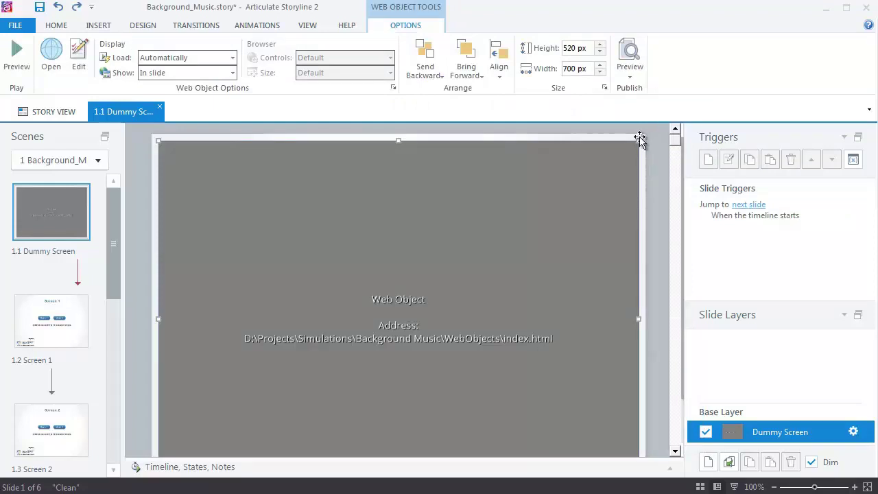
Step: Shrink the web object to about 43 × 32 px and move it off the slide, beyond its upper left edge
left_click_drag(640, 140, 251, 202)
left_click_drag(274, 230, 131, 179)
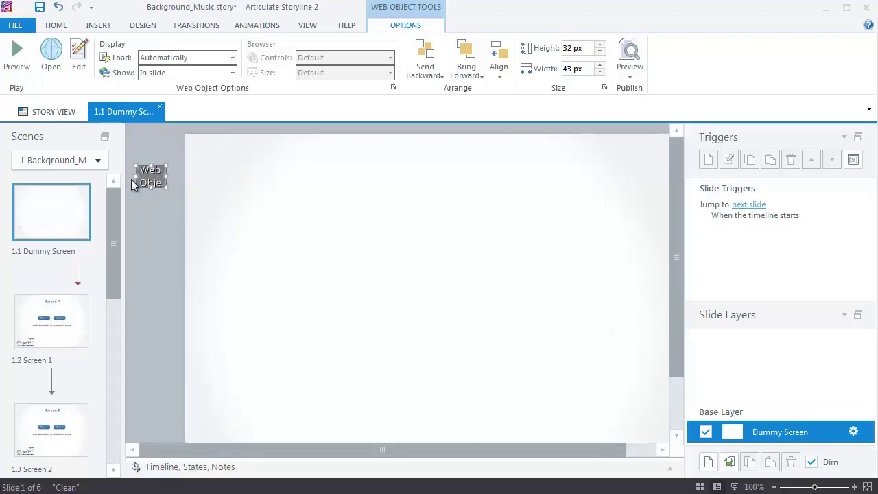
left_click(240, 180)
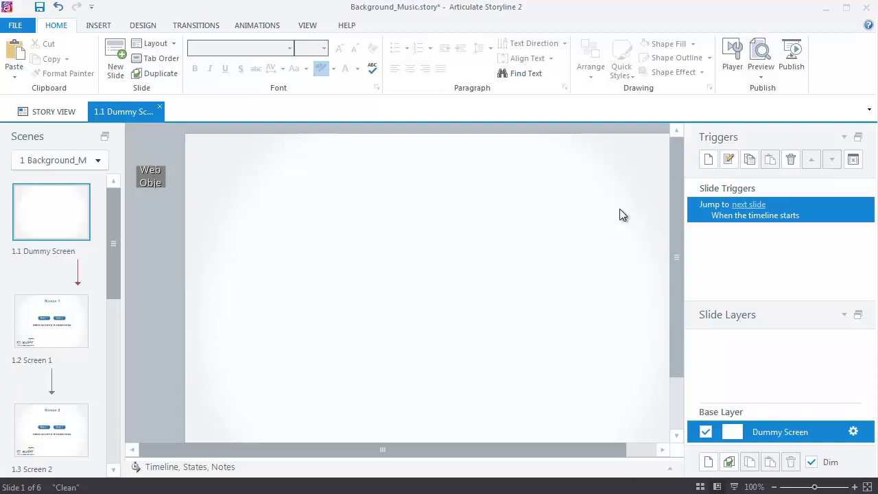
Step: Add a JavaScript trigger cloning the web object iframe into the body when Dummy Screen's timeline starts, and place it before the slide jump
left_click(709, 159)
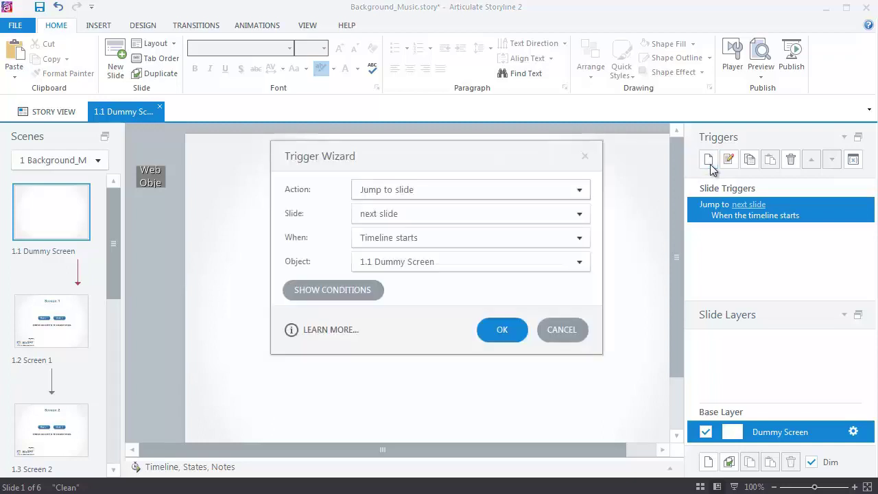
left_click(421, 192)
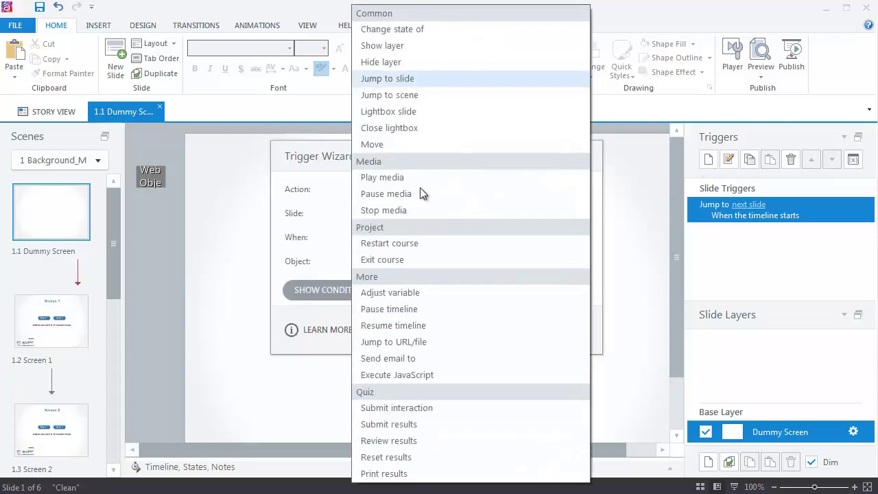
left_click(420, 370)
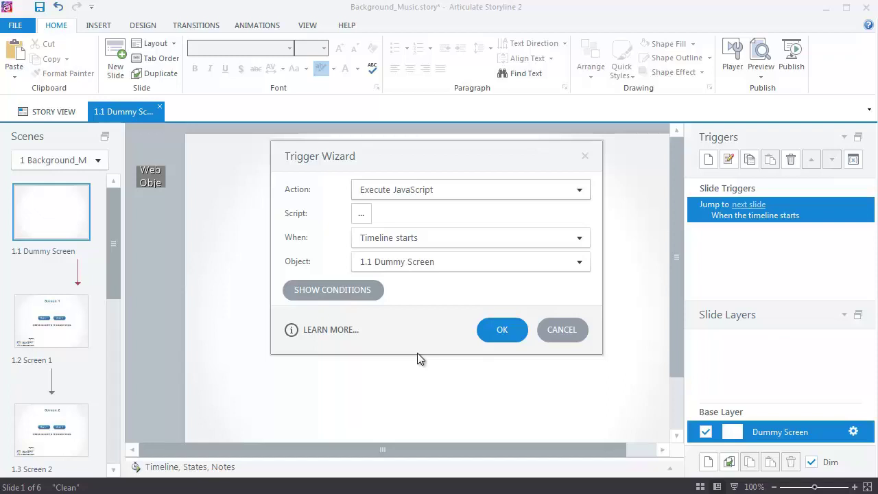
left_click(361, 214)
type("var cl = $('iframe.item.webobject:eq(0)').clone(); $(cl[0]).css({ 'position':'absolute', \t'z-index':0 }) $('body').append(cl[0]); $('framewrap').css({ 'position':'relative', \t'z-index':1 });")
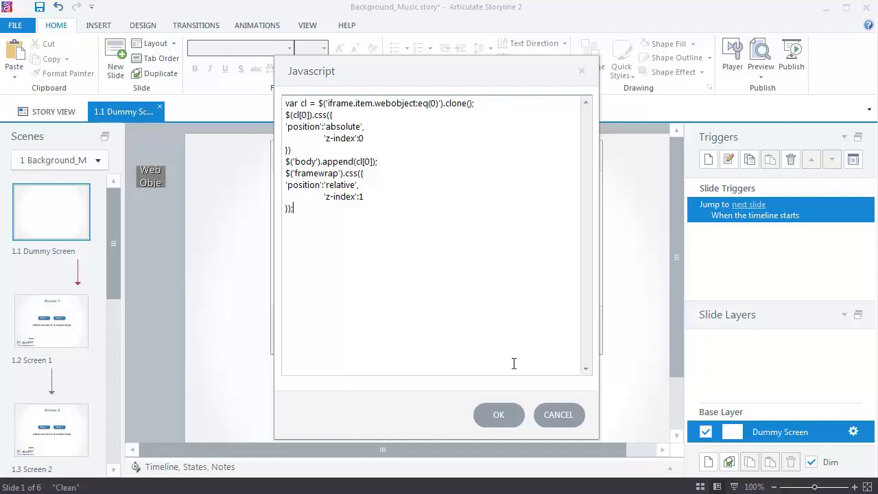
left_click(507, 415)
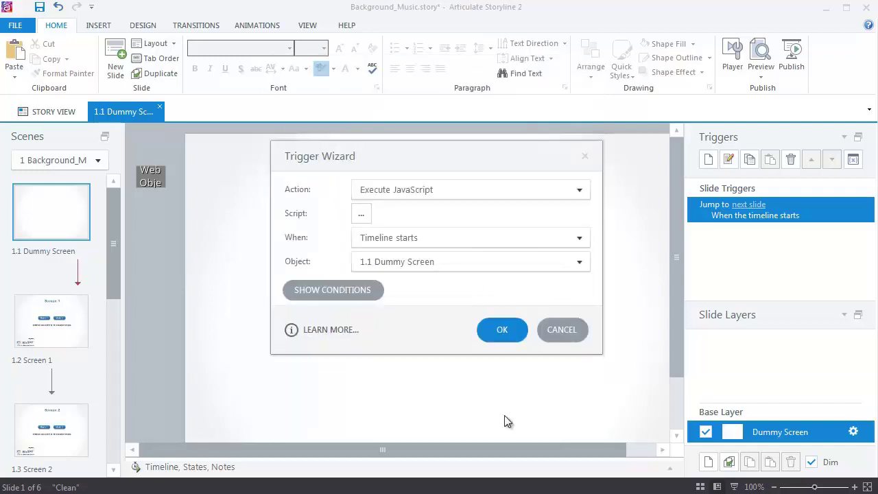
left_click(505, 328)
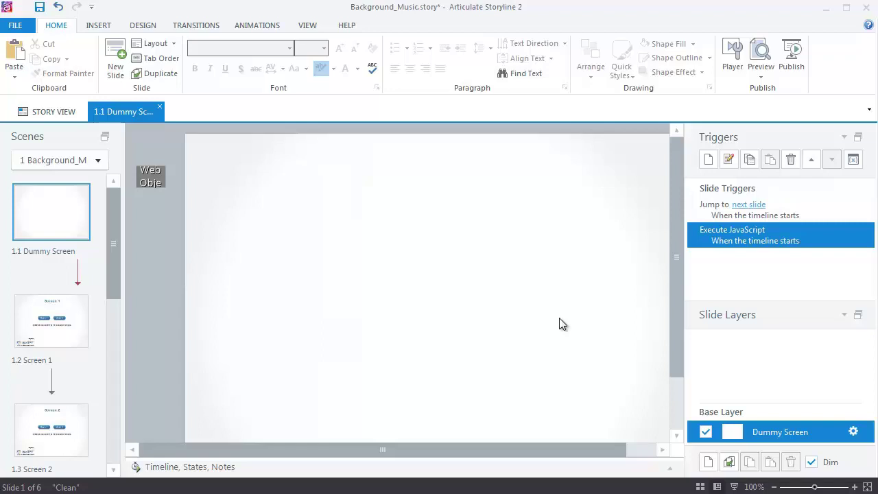
left_click(811, 159)
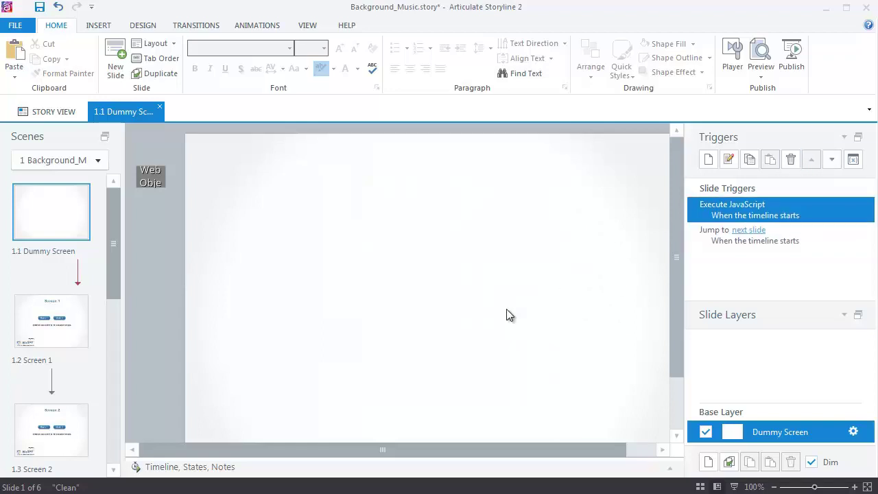
Step: Create a True/False variable named RunOnce with the default value False
left_click(852, 158)
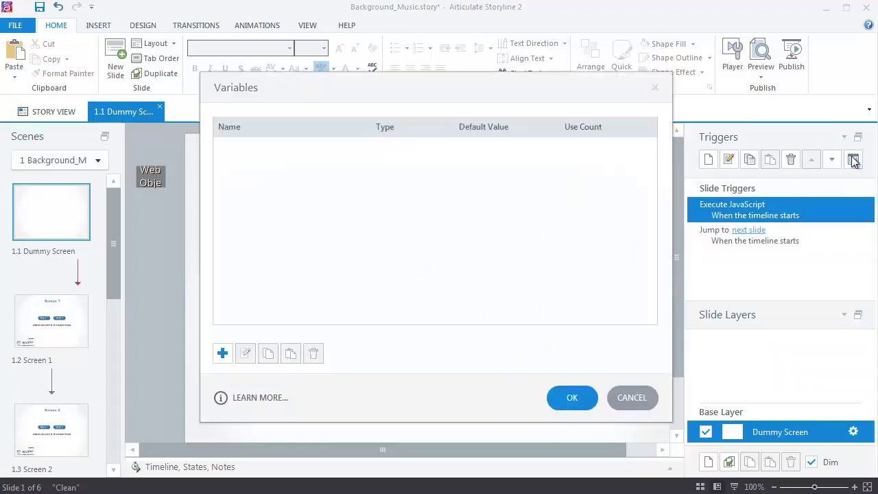
left_click(222, 352)
type("R")
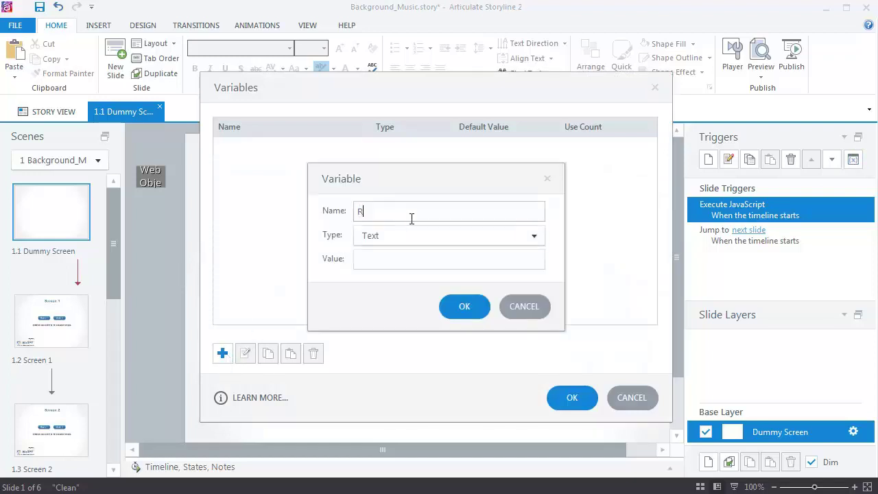
type("unOnce")
key("Tab")
key("Down")
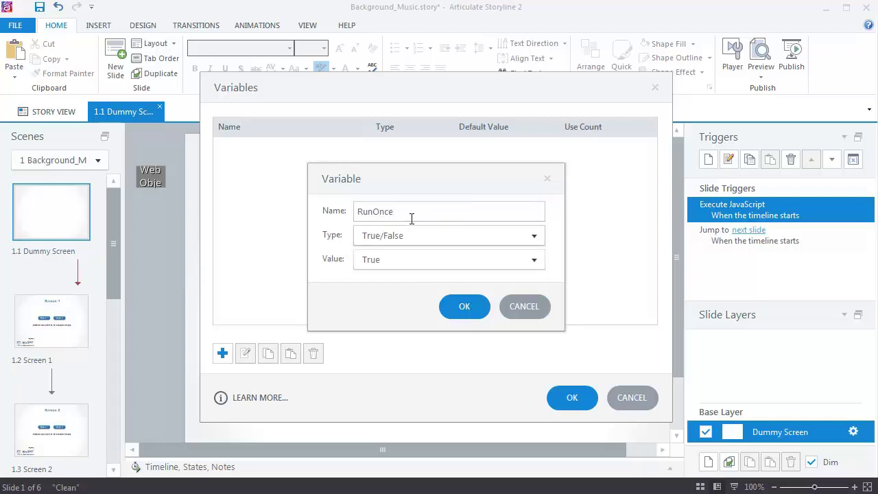
key("Tab")
key("Down")
left_click(456, 305)
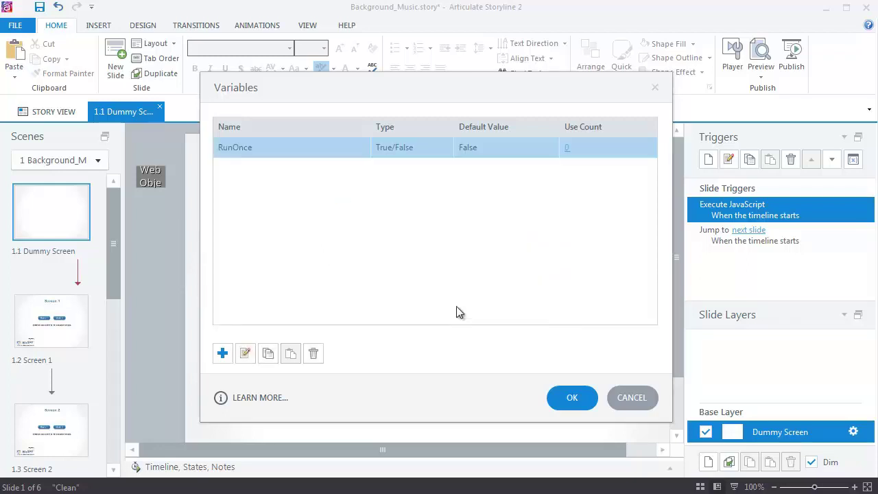
Step: Create a True/False variable named muteToggle with the default value False
left_click(222, 355)
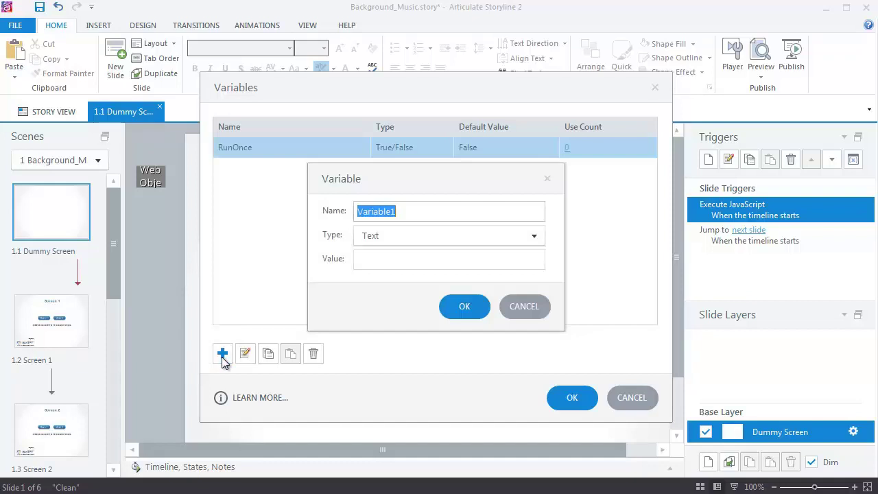
type("mute")
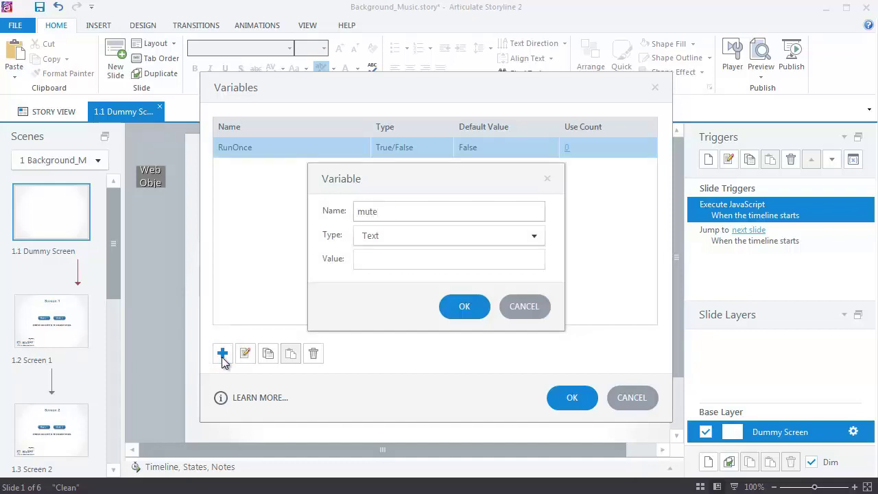
type("Toggle")
key("Tab")
key("Down")
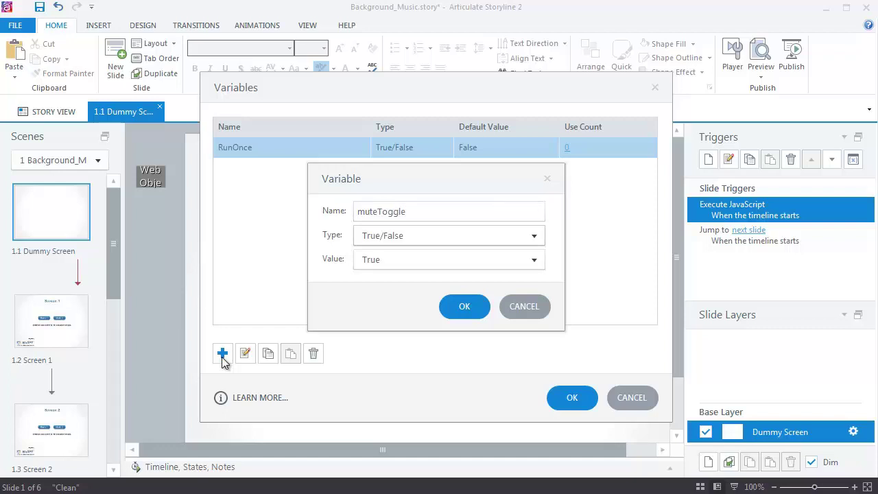
left_click(458, 314)
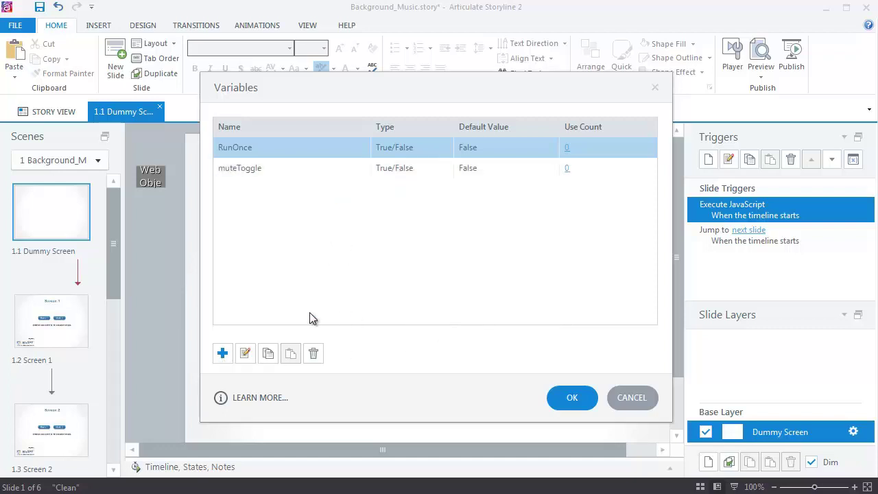
Step: Create a Number variable named volumeCount with the default value 1 and save the variable list
left_click(223, 353)
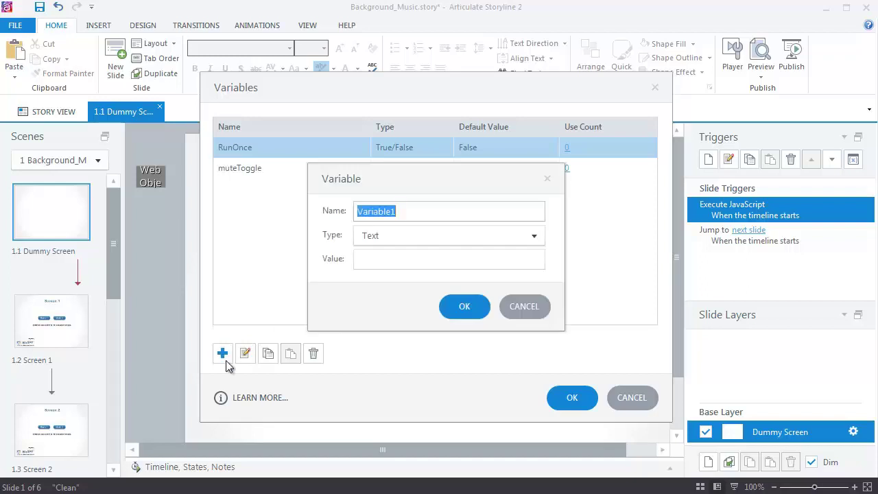
type("volume")
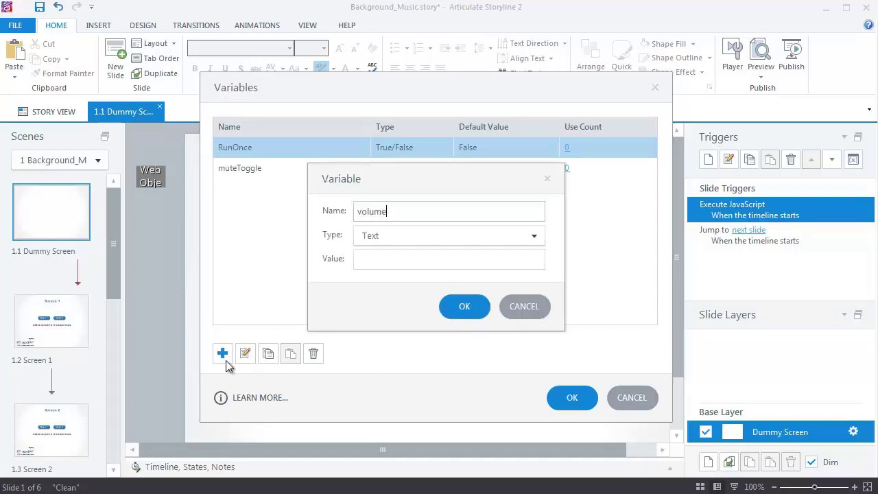
type("Count")
key("Tab")
key("Down")
key("Down")
key("Tab")
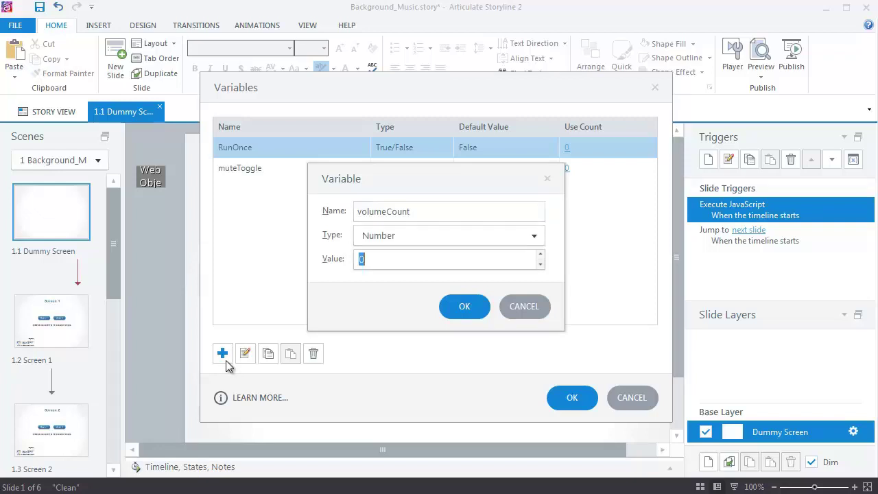
type("1")
left_click(459, 311)
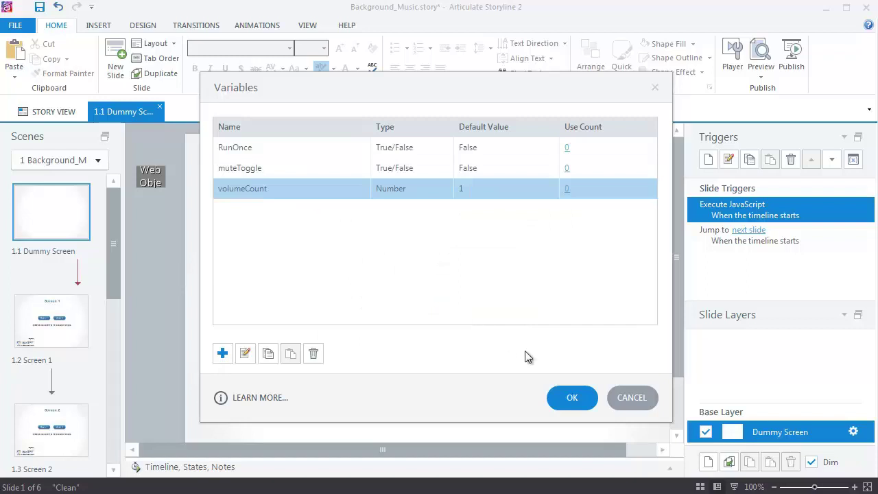
left_click(571, 398)
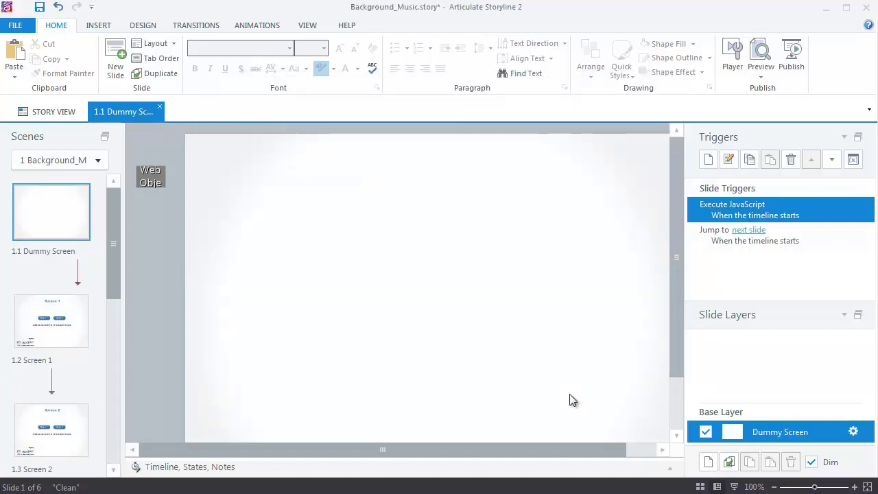
Step: Open the slide master's Blank layout that holds the Music 1 and Music 2 buttons
left_click(307, 24)
left_click(72, 65)
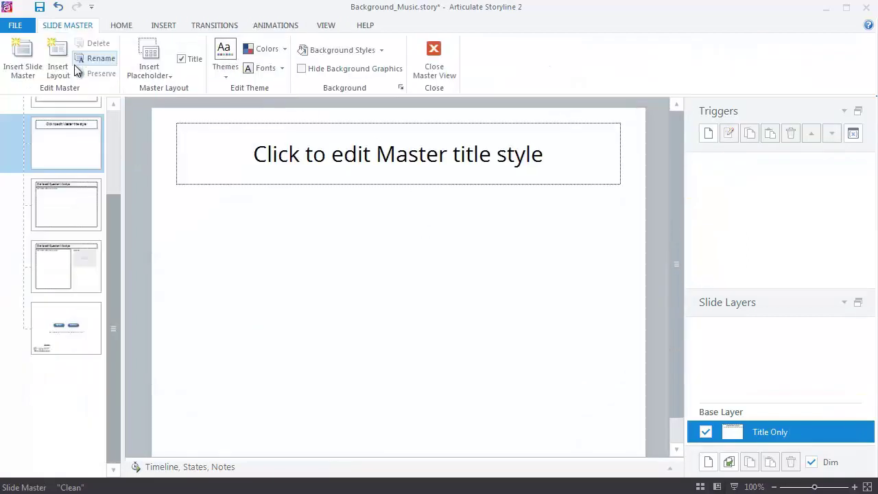
left_click(61, 324)
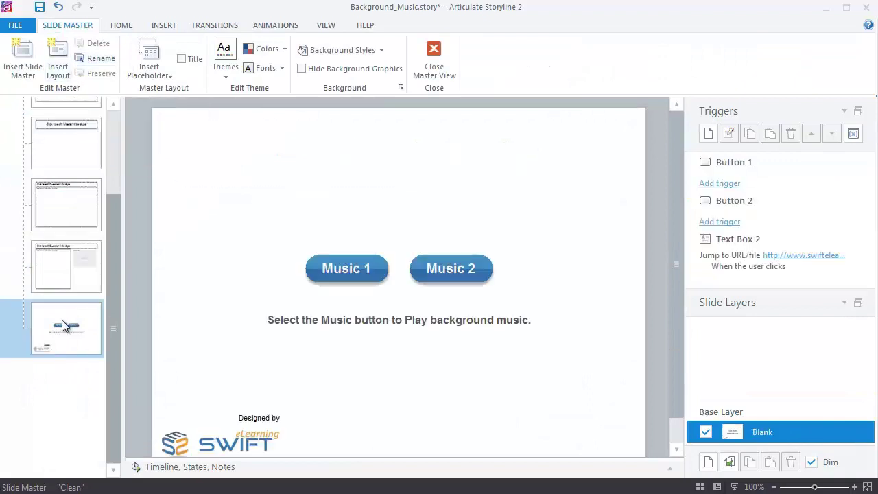
Step: Set up a new Execute JavaScript trigger on the Blank layout for when the user clicks Button 1
left_click(707, 135)
left_click_drag(470, 150, 461, 98)
left_click(374, 188)
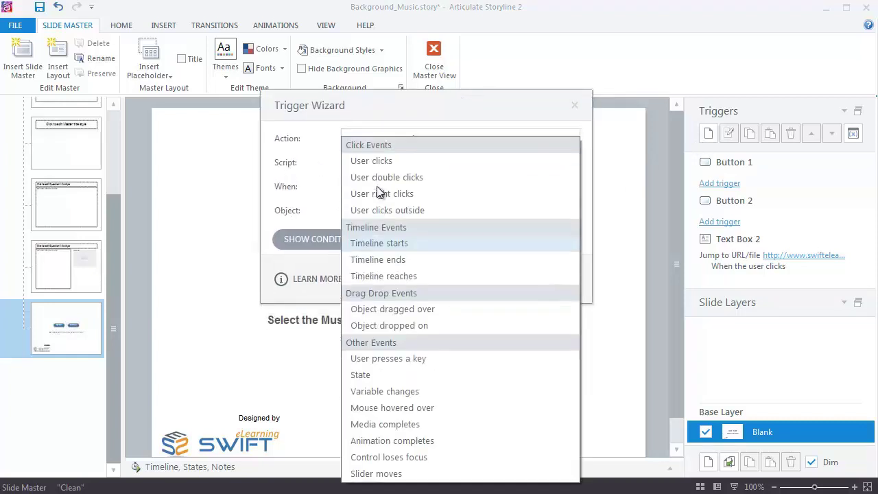
left_click(386, 162)
left_click_drag(461, 115, 653, 80)
left_click(627, 176)
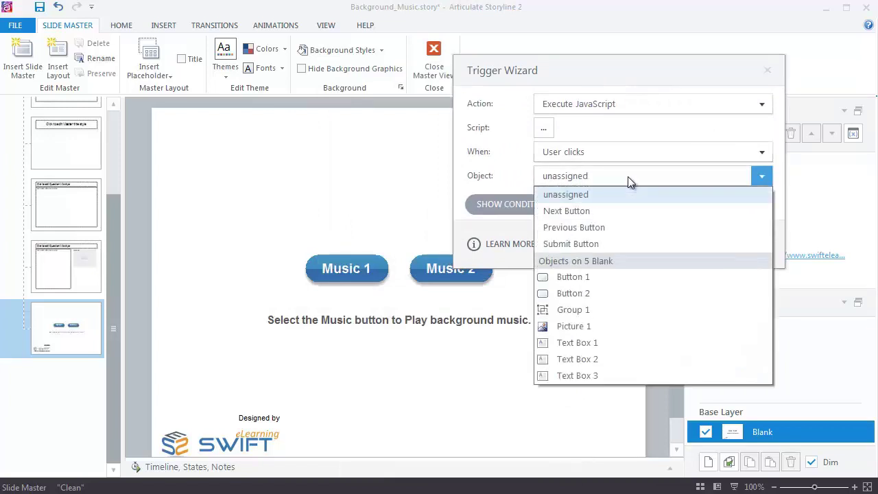
left_click(591, 278)
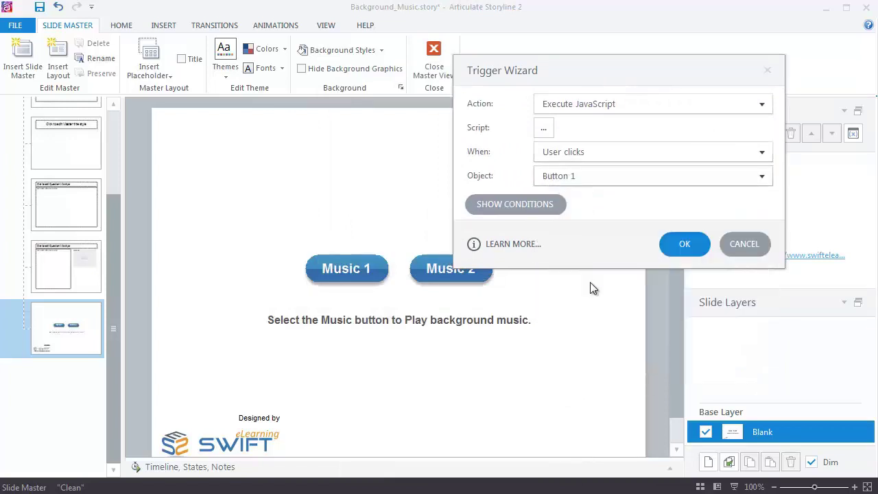
Step: Give the Button 1 trigger the script stopAudio(); playAudio('My_presentation.mp3'); and save the trigger
left_click(547, 129)
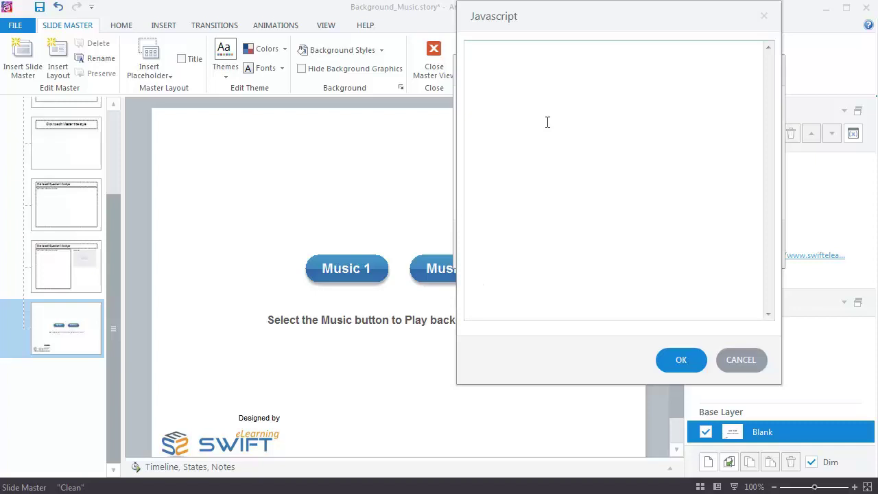
left_click_drag(561, 21, 417, 78)
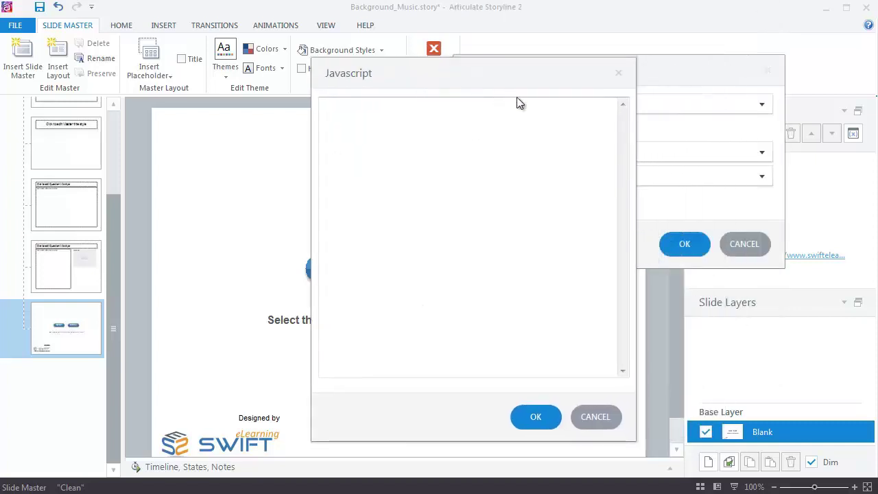
left_click(471, 151)
type("stopAudio(); playAudio('My_presentation.mp3');")
left_click(538, 416)
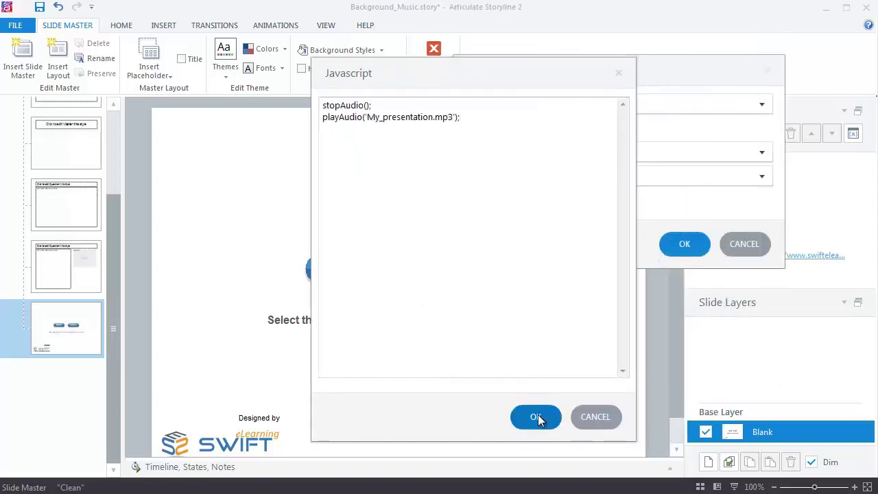
left_click(691, 247)
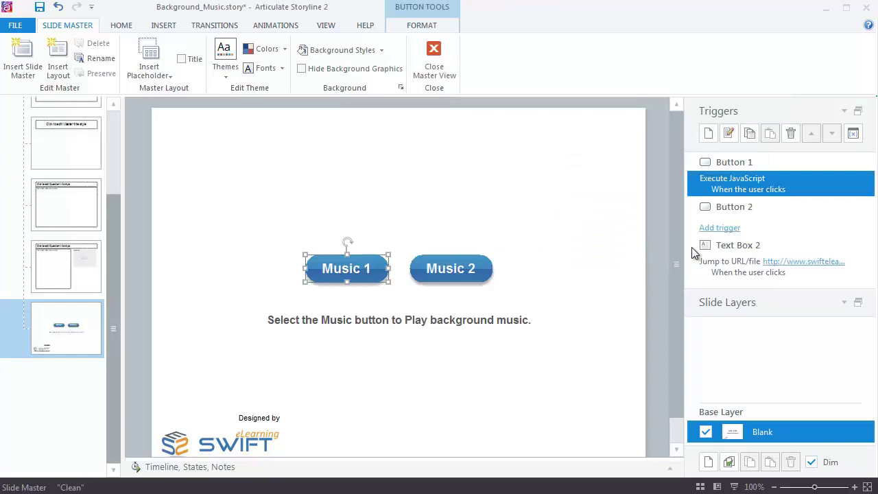
Step: Add a trigger that sets the RunOnce variable to the value True when the user clicks Button 1
left_click(709, 133)
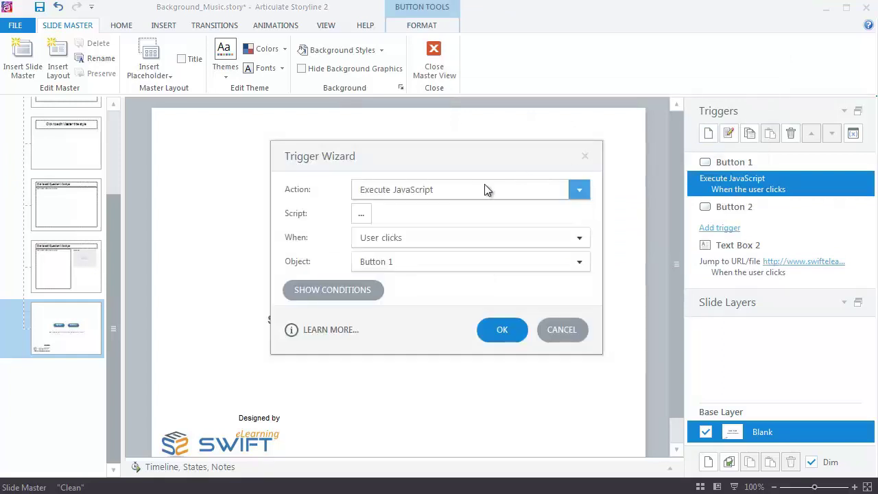
left_click(484, 189)
left_click(428, 295)
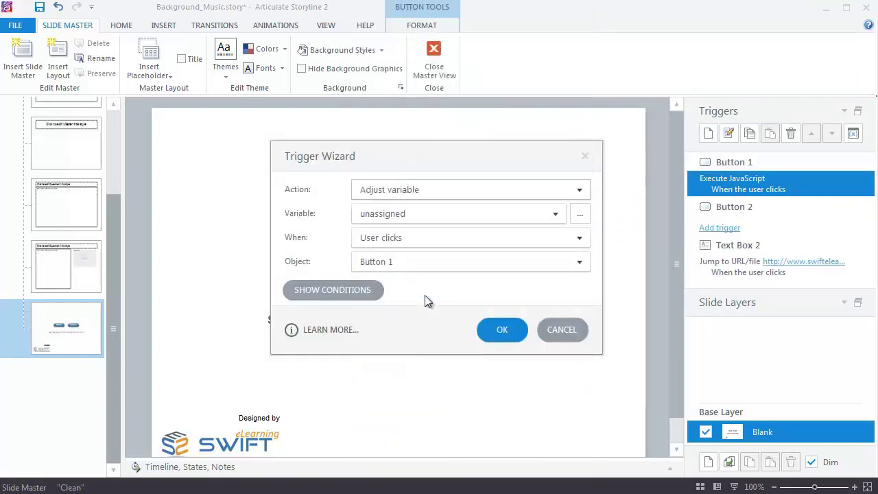
left_click(405, 213)
left_click(400, 251)
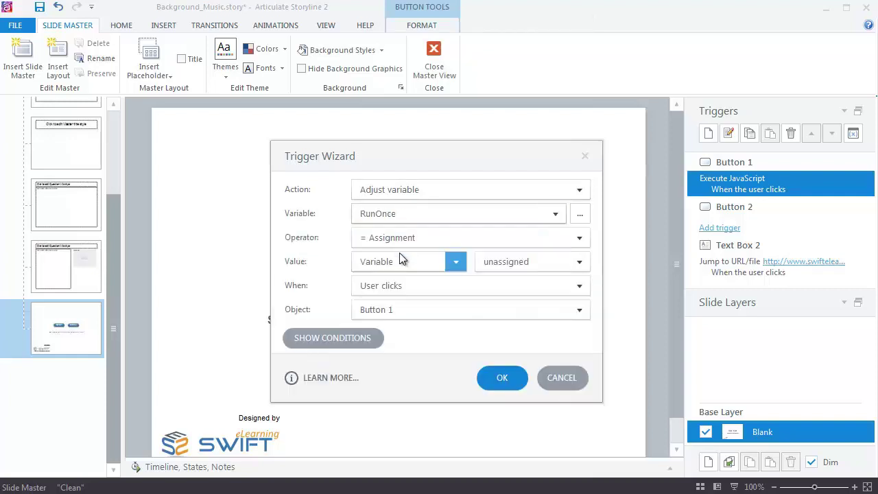
left_click(399, 253)
left_click(404, 280)
left_click(488, 265)
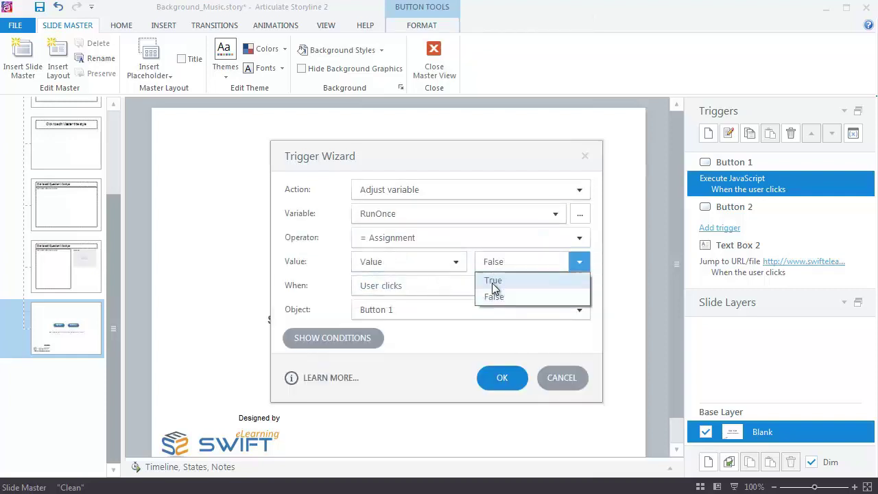
left_click(493, 281)
left_click(494, 383)
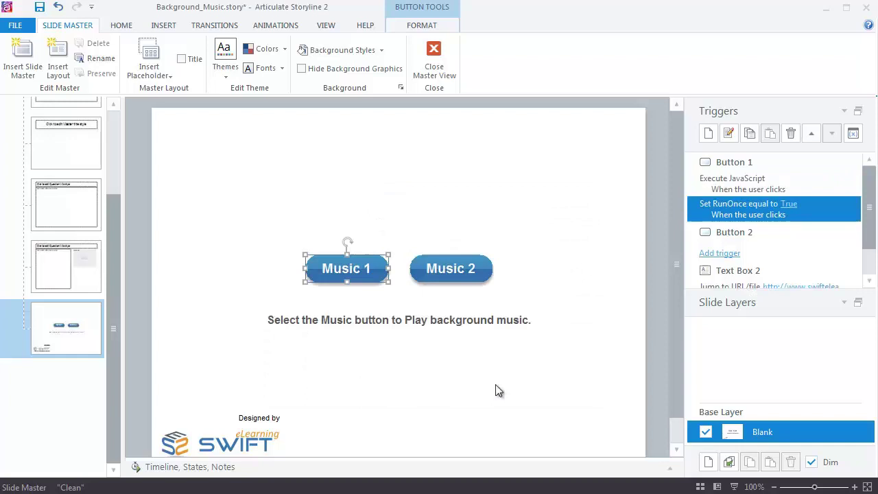
Step: Add an Execute JavaScript trigger to the Music 2 button on user click, with the script stopAudio(); playAudio('Sunny_Holidays.mp3');
left_click(499, 390)
left_click(463, 264)
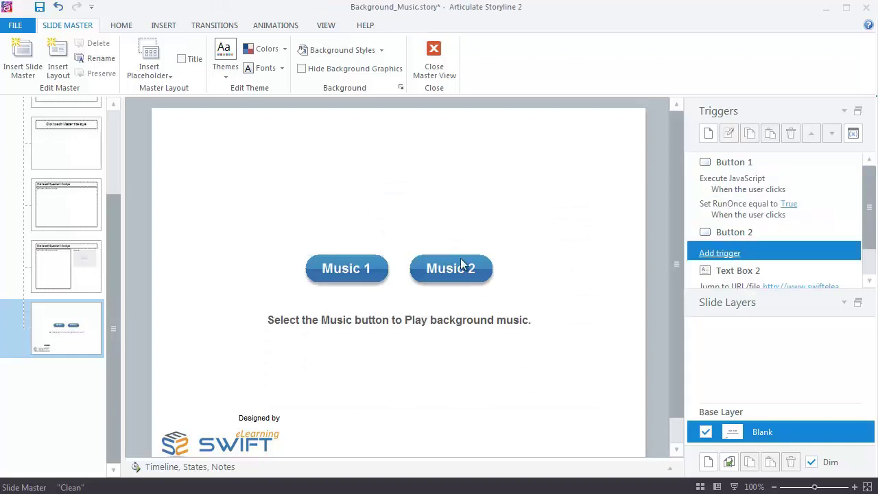
left_click(709, 134)
left_click(496, 191)
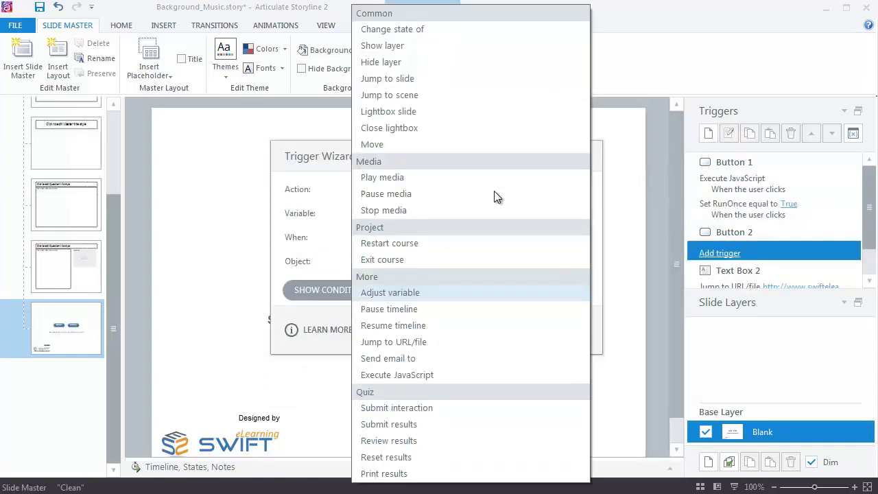
left_click(434, 376)
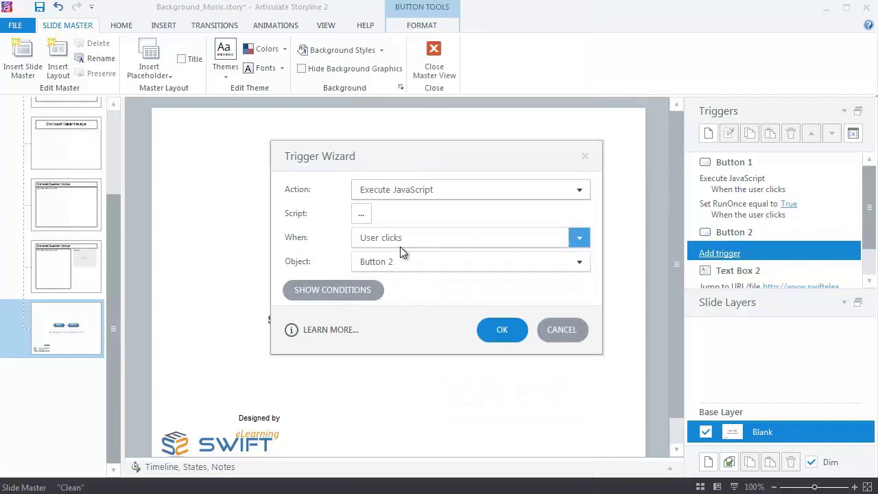
left_click(358, 212)
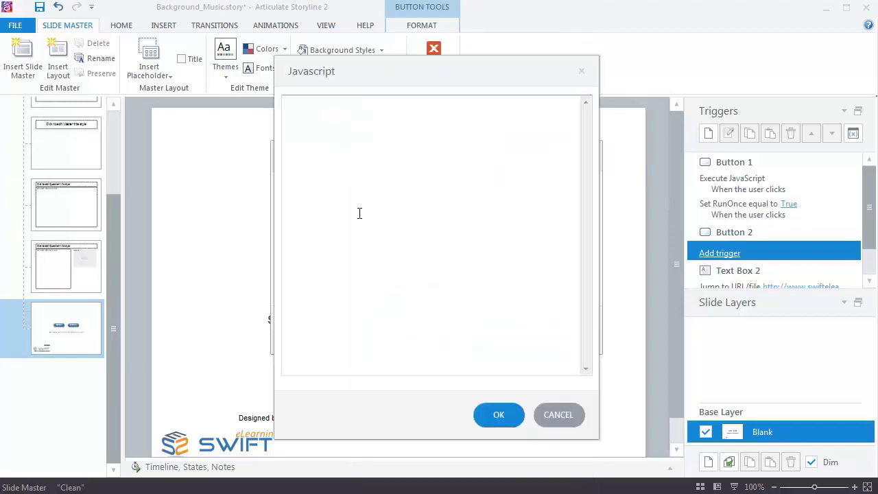
left_click(369, 206)
type("stopAudio(); playAudio('Sunny_Holidays.mp3');")
left_click(490, 409)
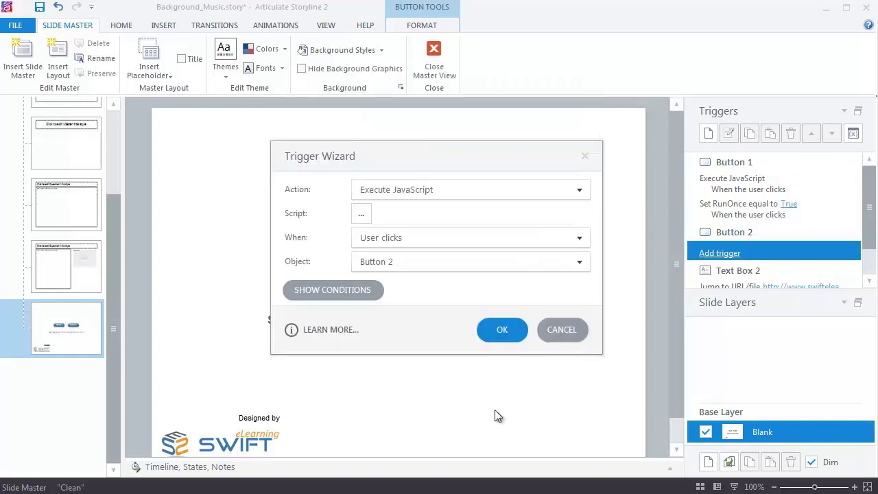
left_click(500, 328)
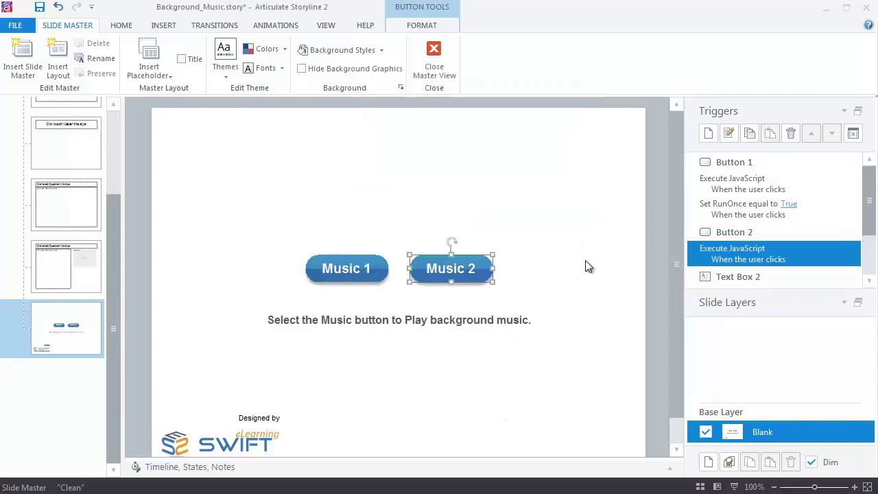
Step: Add a trigger that sets the RunOnce variable to the value True when the user clicks Button 2
left_click(709, 133)
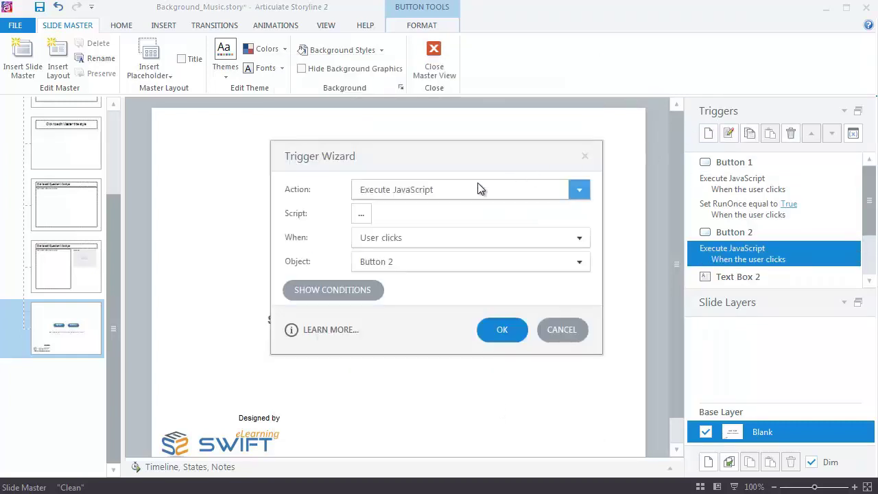
left_click(369, 194)
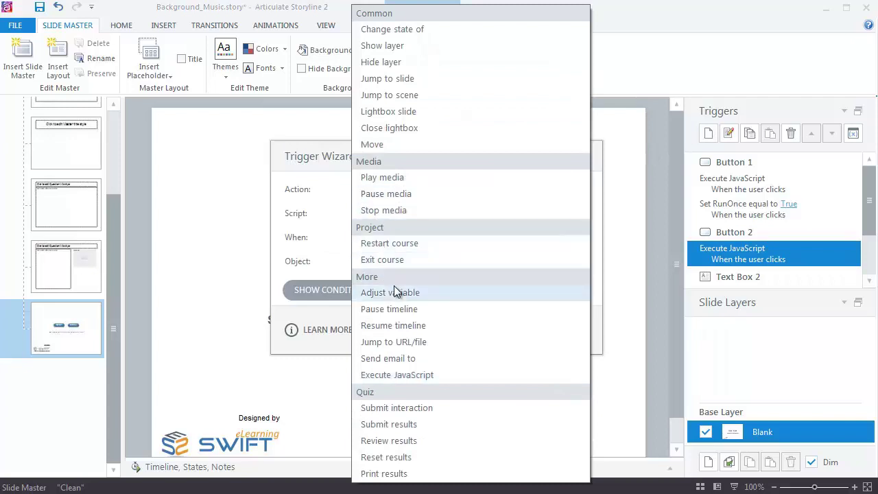
left_click(384, 292)
left_click(385, 215)
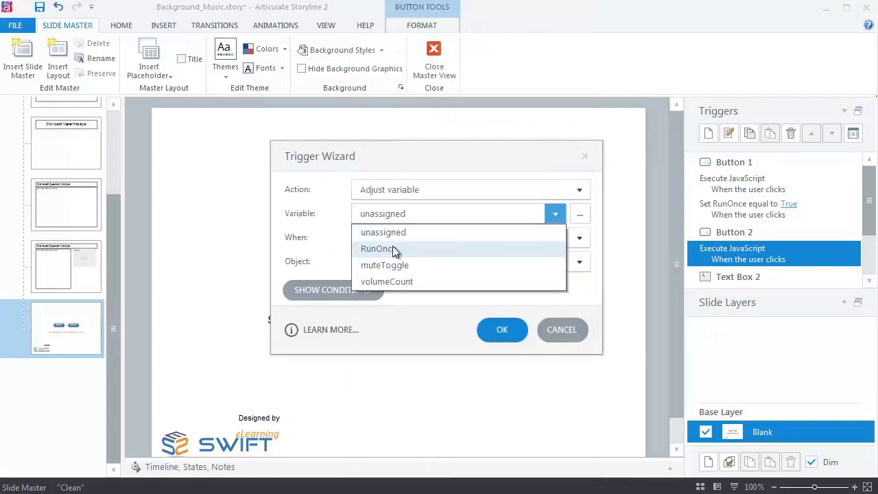
left_click(392, 247)
left_click(396, 262)
left_click(395, 280)
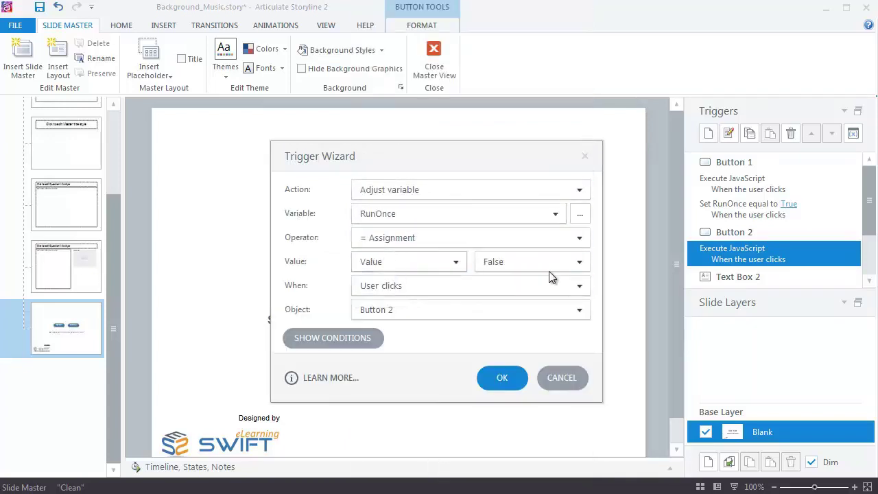
left_click(535, 266)
left_click(513, 277)
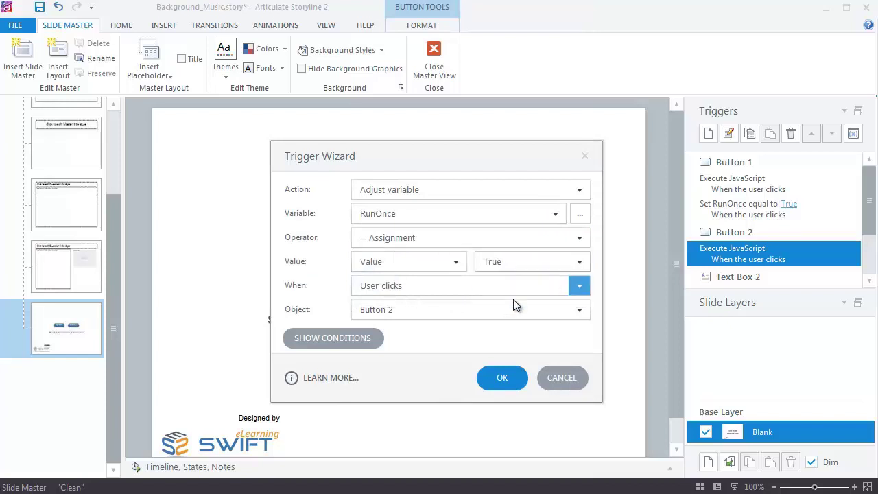
left_click(502, 384)
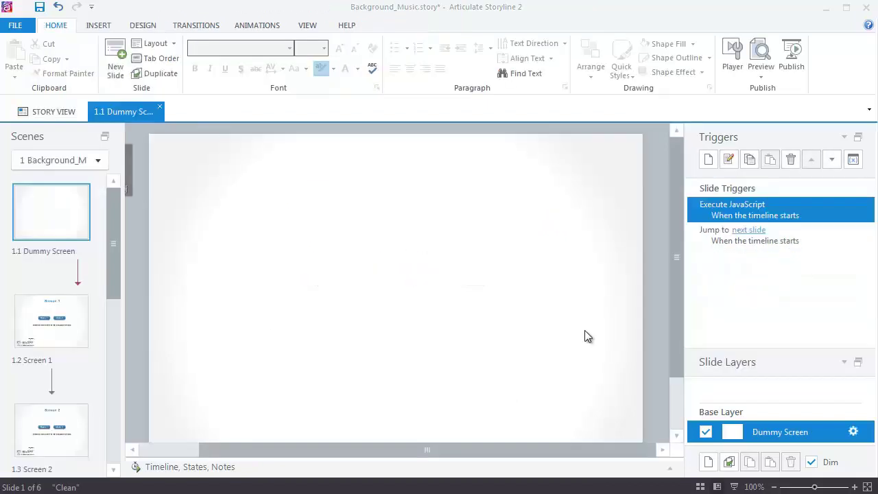
Step: Publish Background_Music for the web with HTML5 output, open its output folder maximized and select story_html5.html
left_click(790, 61)
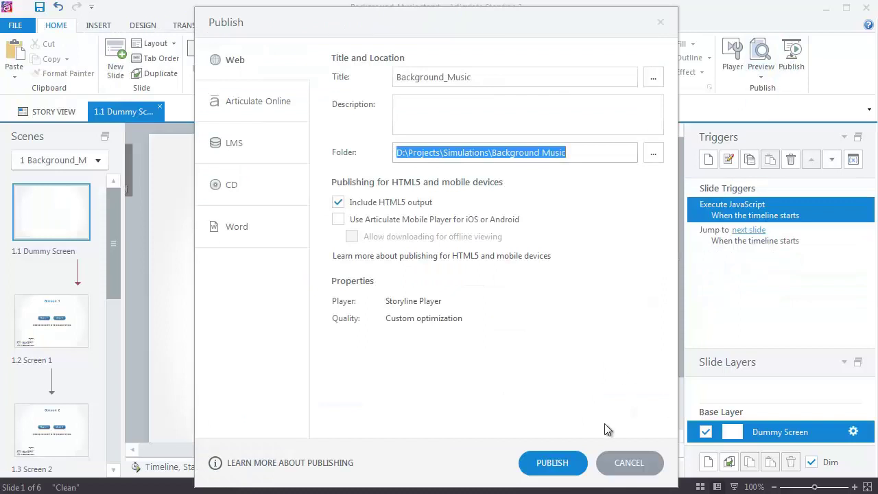
left_click(554, 464)
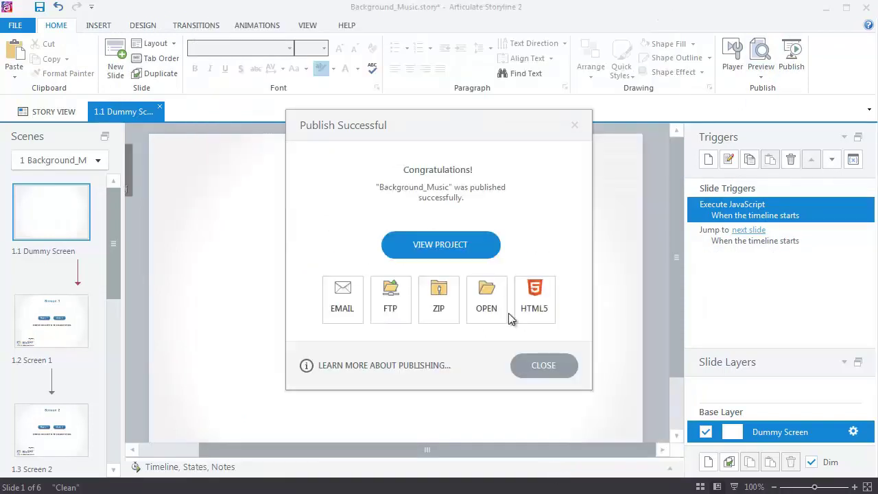
left_click(486, 302)
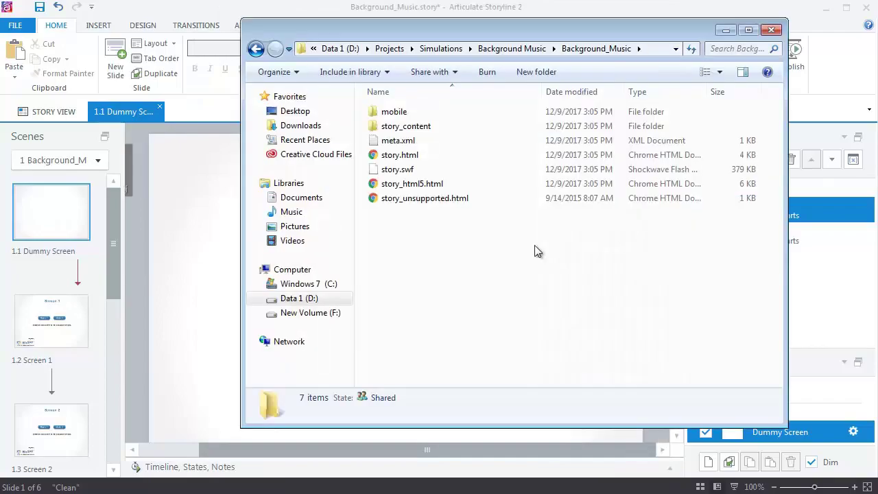
key("super+Up")
left_click(169, 165)
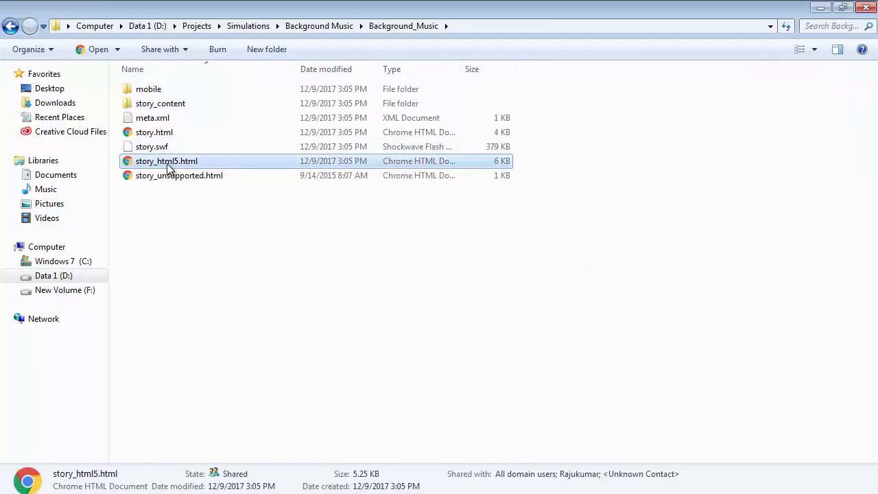
Step: Open story_html5.html in Firefox and dismiss the network login notice
right_click(168, 166)
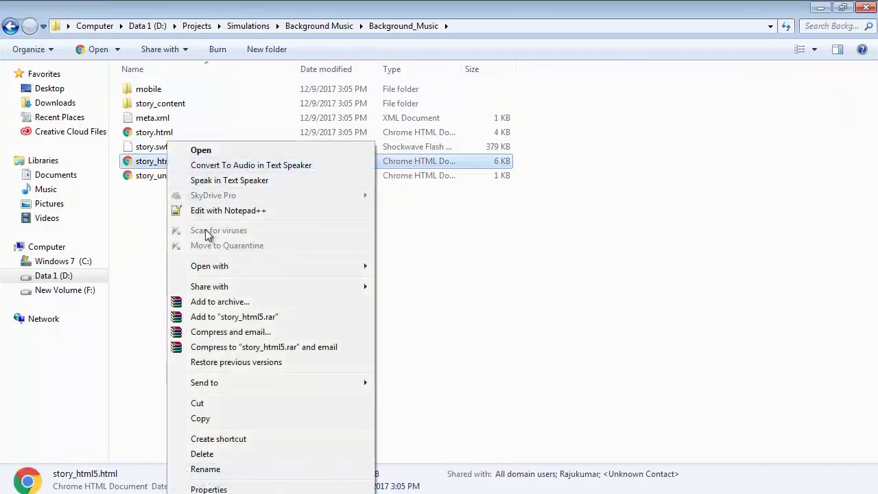
mouse_move(221, 268)
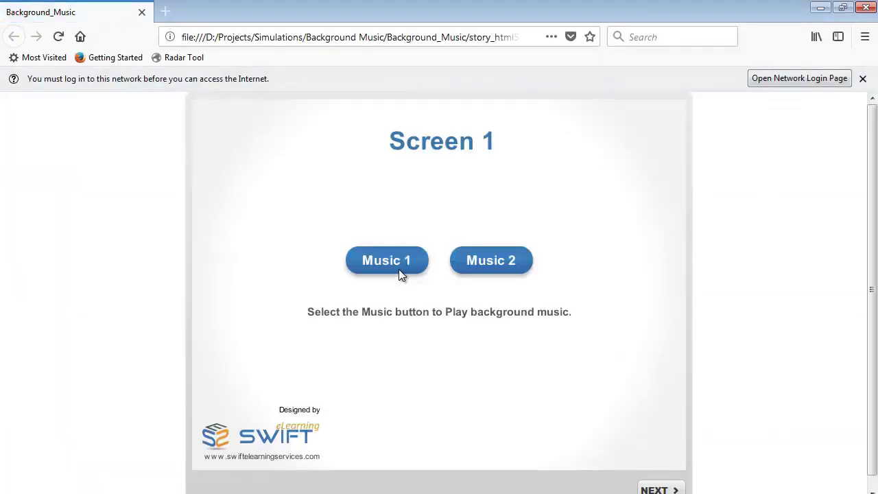
left_click(862, 79)
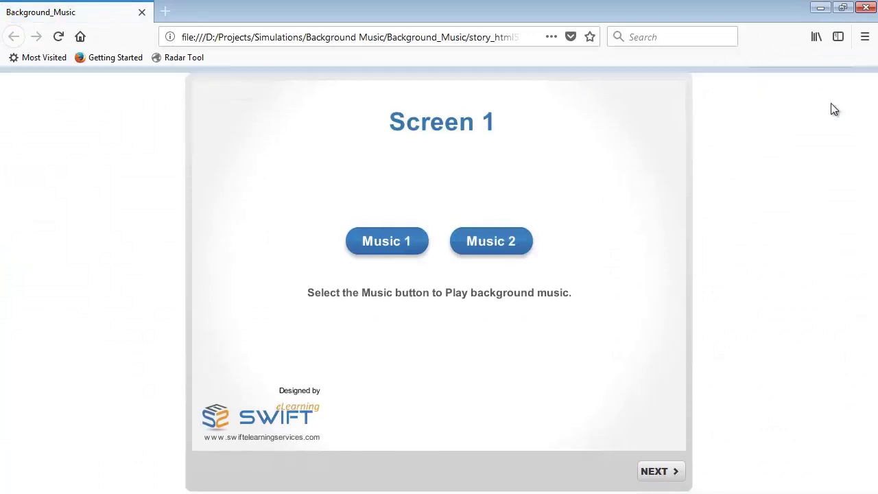
Step: Start Music 1 on Screen 1 and advance through the course to Screen 5 to test the background music across slides
left_click(371, 246)
left_click(656, 473)
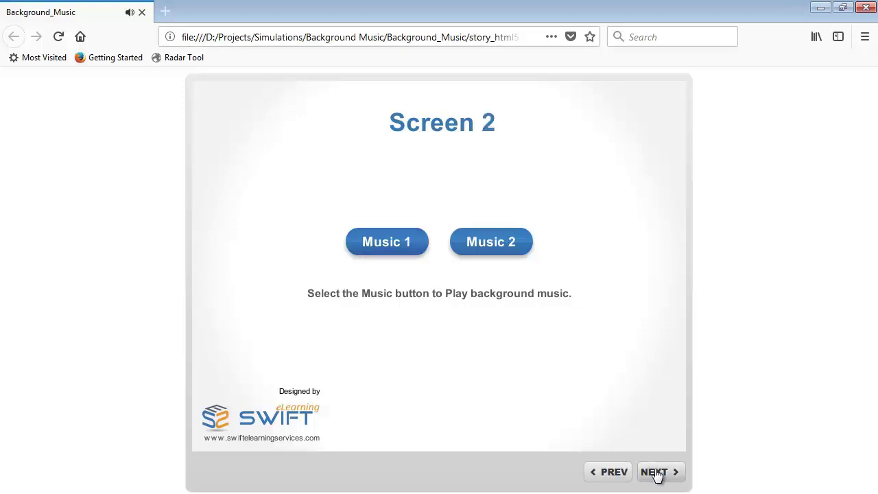
left_click(656, 474)
left_click(655, 473)
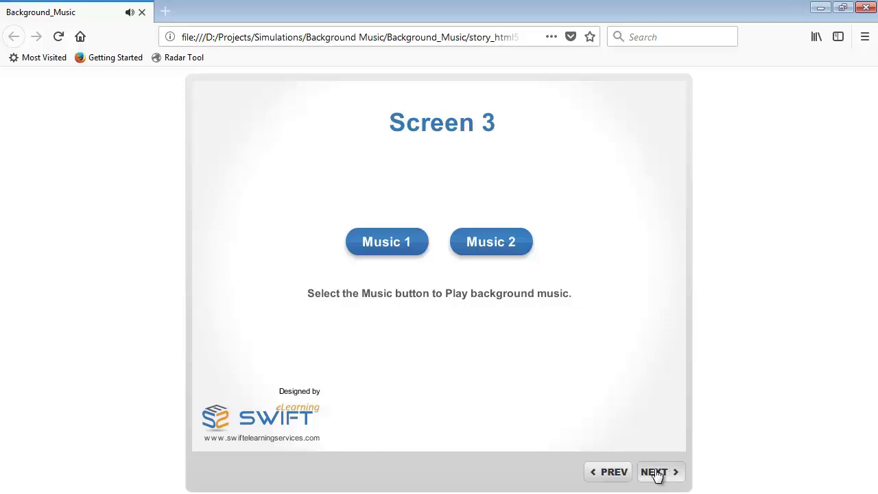
left_click(656, 474)
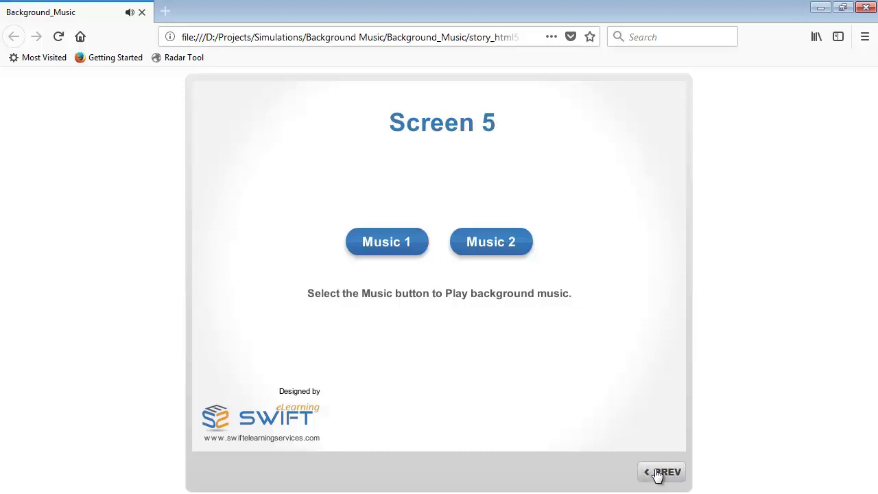
Step: Go back from Screen 5 to Screen 1 and advance again to Screen 5 to check the music's continuity
left_click(657, 473)
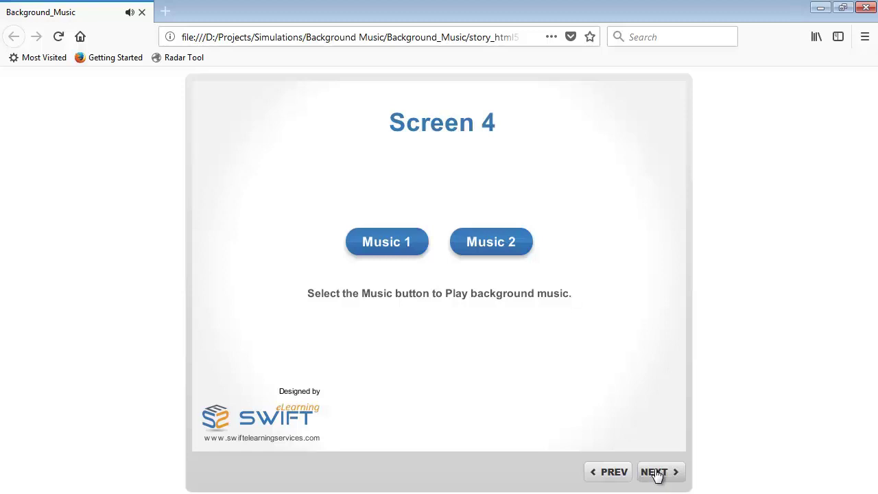
left_click(609, 480)
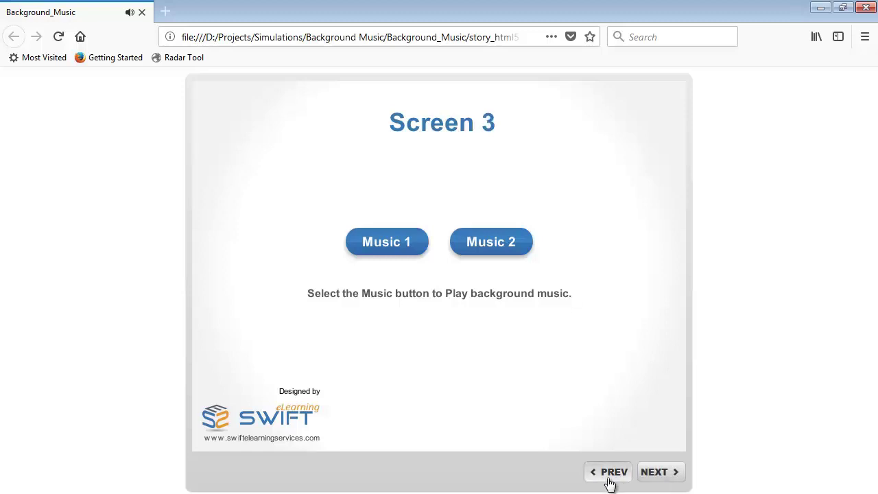
left_click(610, 480)
left_click(610, 480)
left_click(647, 474)
left_click(648, 473)
left_click(655, 483)
left_click(655, 482)
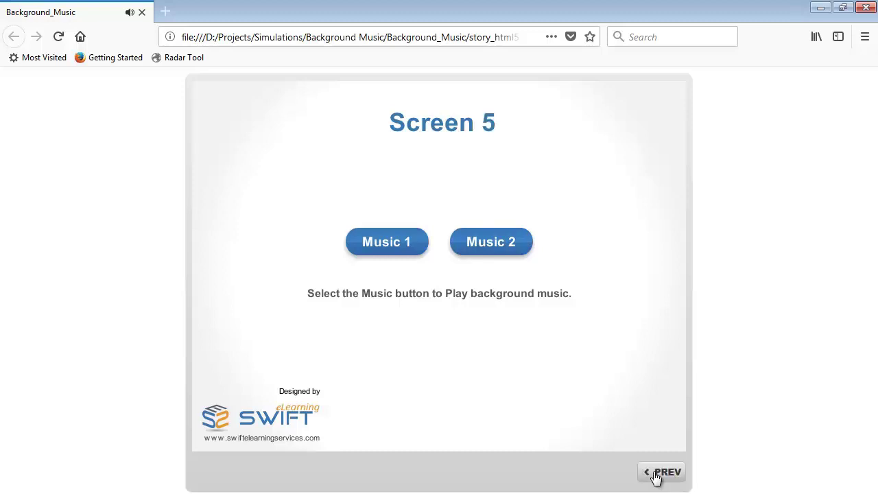
Step: Return through the slides to Screen 1 and advance to Screen 3, checking the background music during navigation
left_click(656, 478)
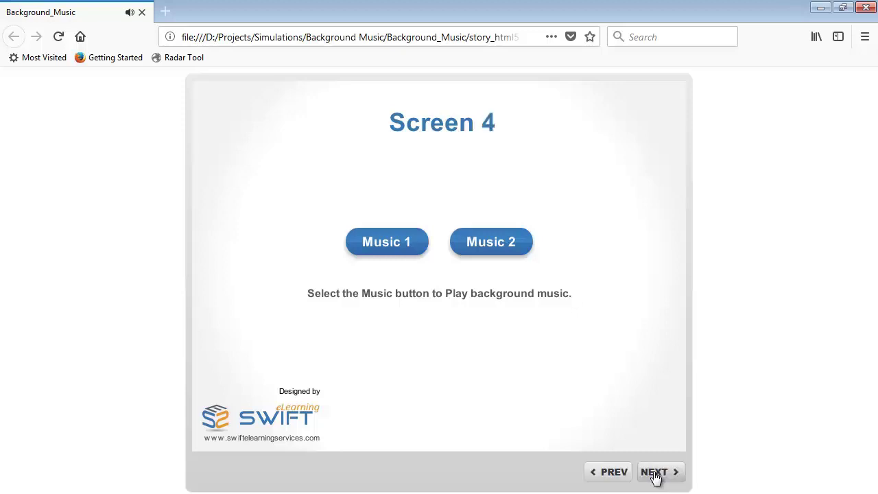
left_click(614, 472)
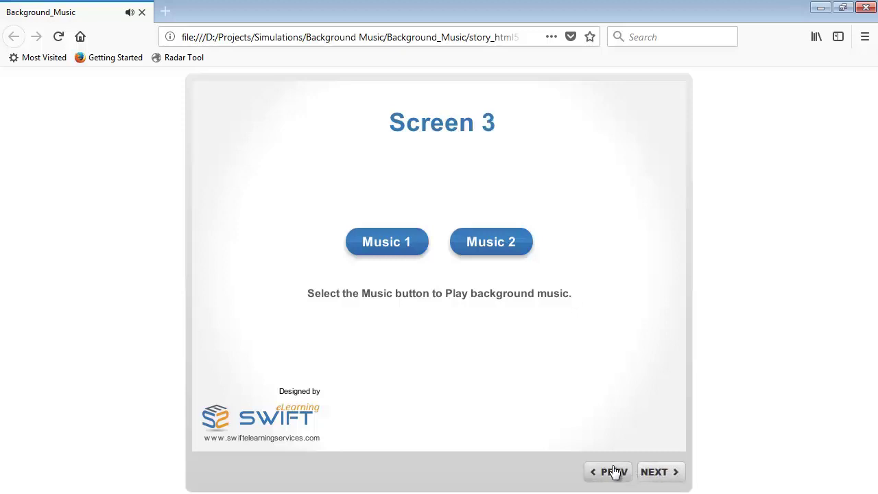
left_click(614, 471)
left_click(615, 472)
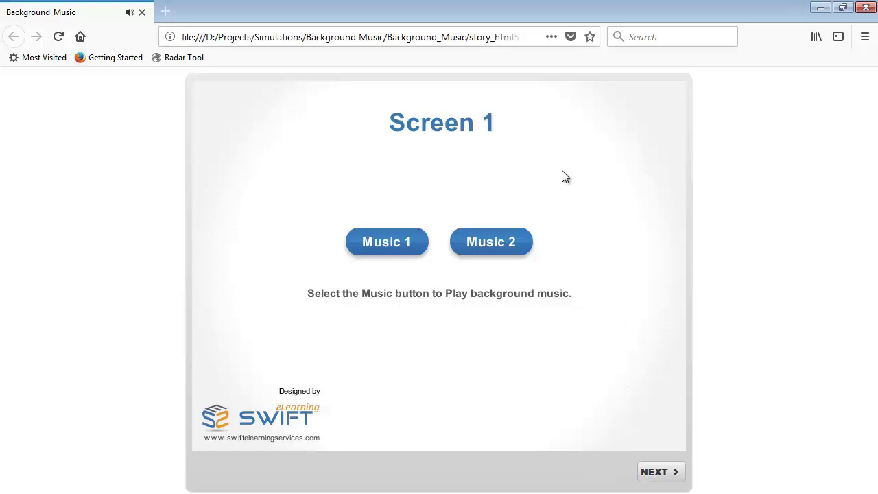
left_click(672, 474)
left_click(667, 473)
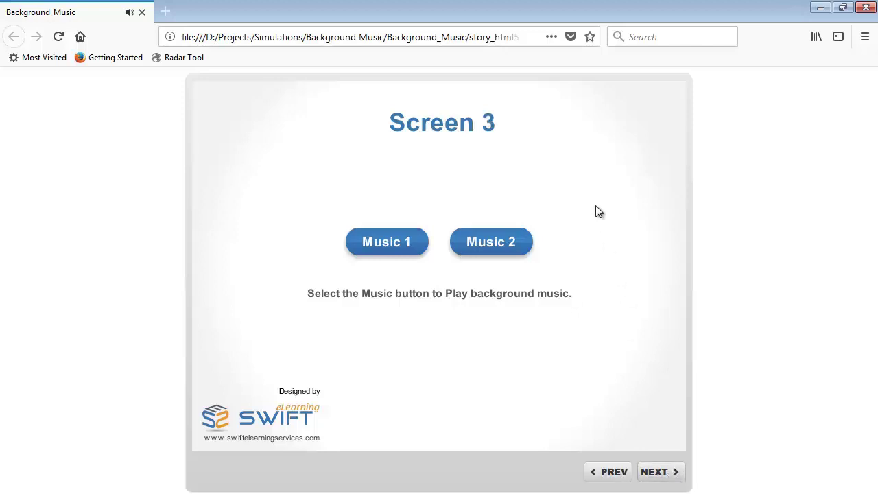